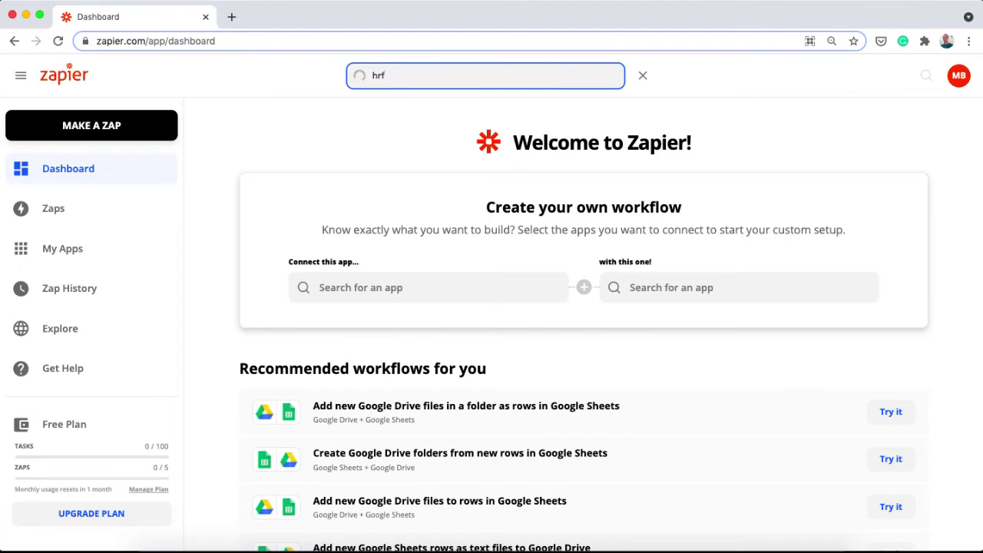
Search Zapier for HrFlow.ai and open its integrations page
{"action": "type", "text": "low"}
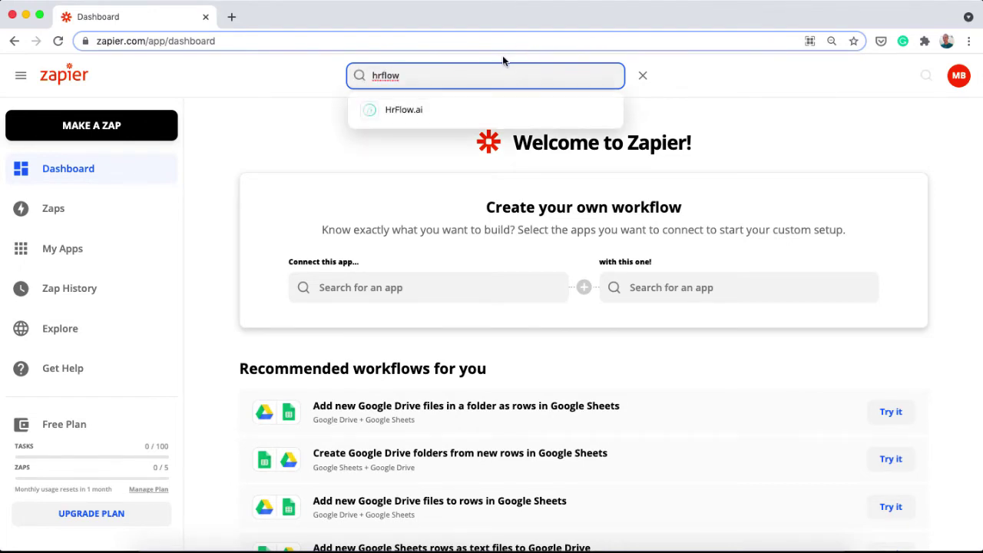
{"action": "left_click", "coordinate": [389, 109]}
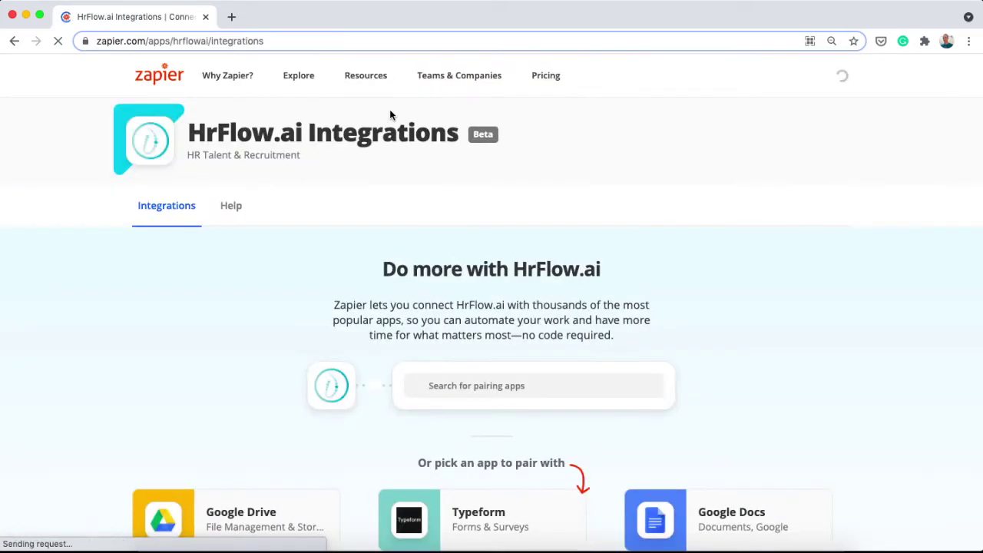
{"action": "scroll", "coordinate": [265, 332], "scroll_direction": "down", "scroll_amount": 5}
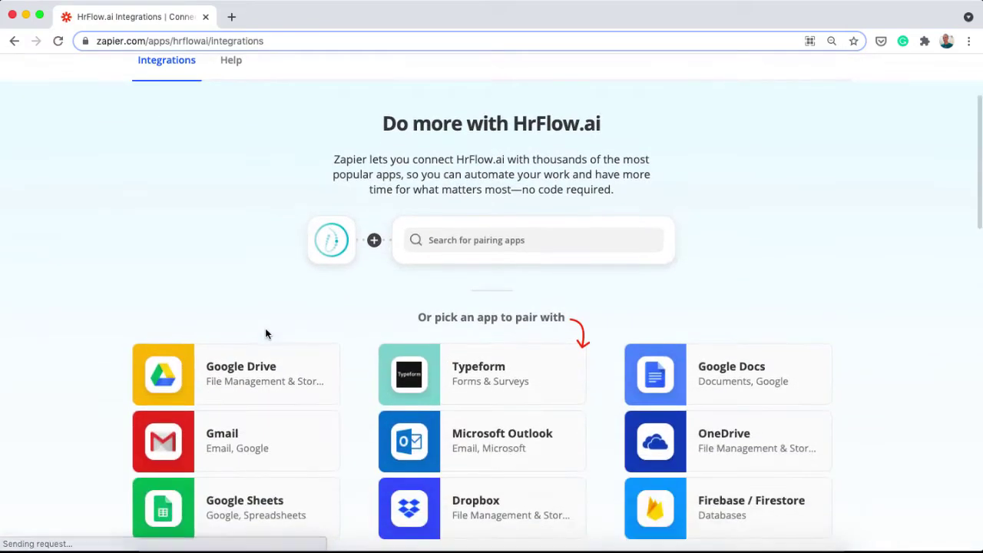
{"action": "scroll", "coordinate": [265, 332], "scroll_direction": "down", "scroll_amount": 8}
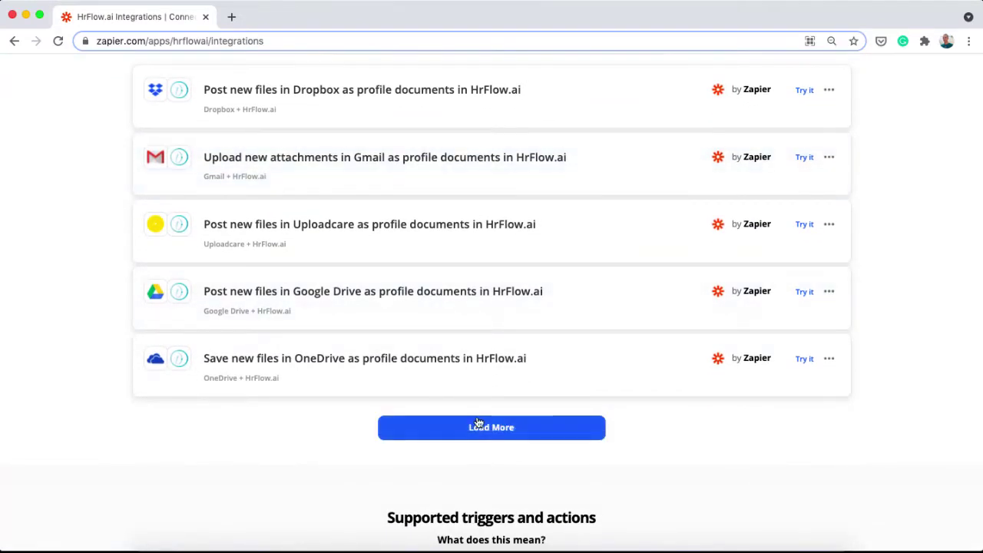
Load more templates and expand 'Parse data from new files in Google Drive…' to show its three steps
{"action": "left_click", "coordinate": [502, 427]}
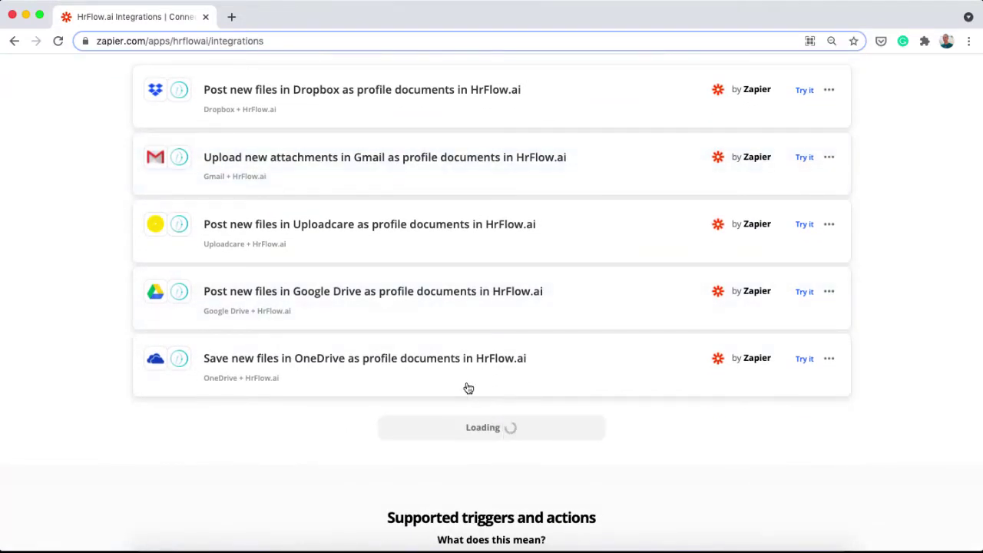
{"action": "scroll", "coordinate": [469, 387], "scroll_direction": "down", "scroll_amount": 3}
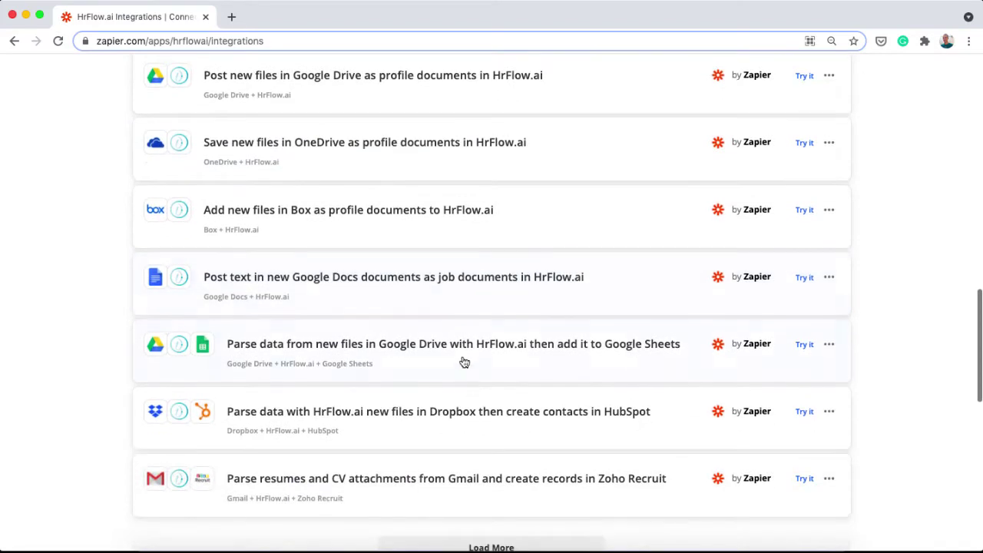
{"action": "left_click", "coordinate": [485, 345]}
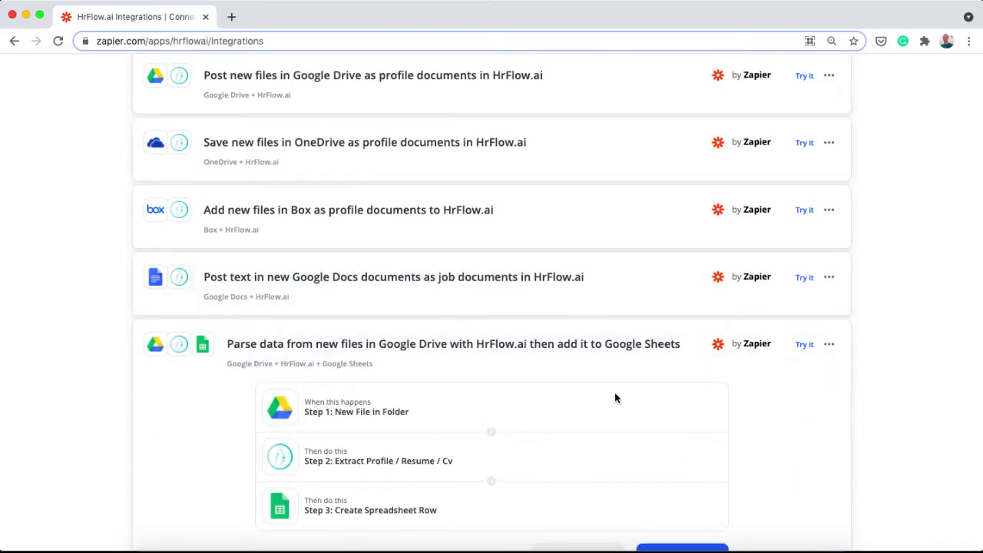
{"action": "scroll", "coordinate": [614, 397], "scroll_direction": "down", "scroll_amount": 2}
{"action": "scroll", "coordinate": [614, 398], "scroll_direction": "down", "scroll_amount": 2}
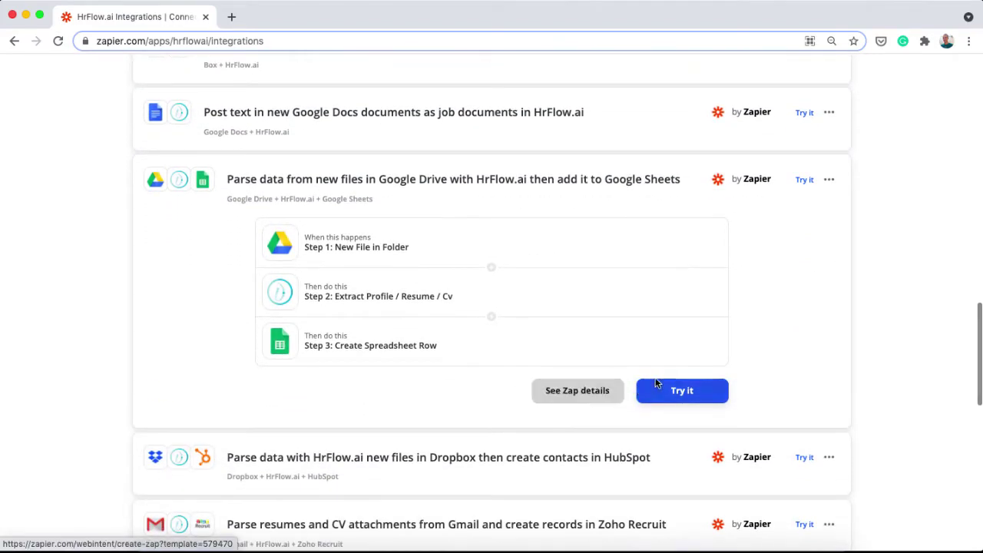
Start a zap from the template and connect the Google Drive account to the trigger
{"action": "left_click", "coordinate": [676, 393]}
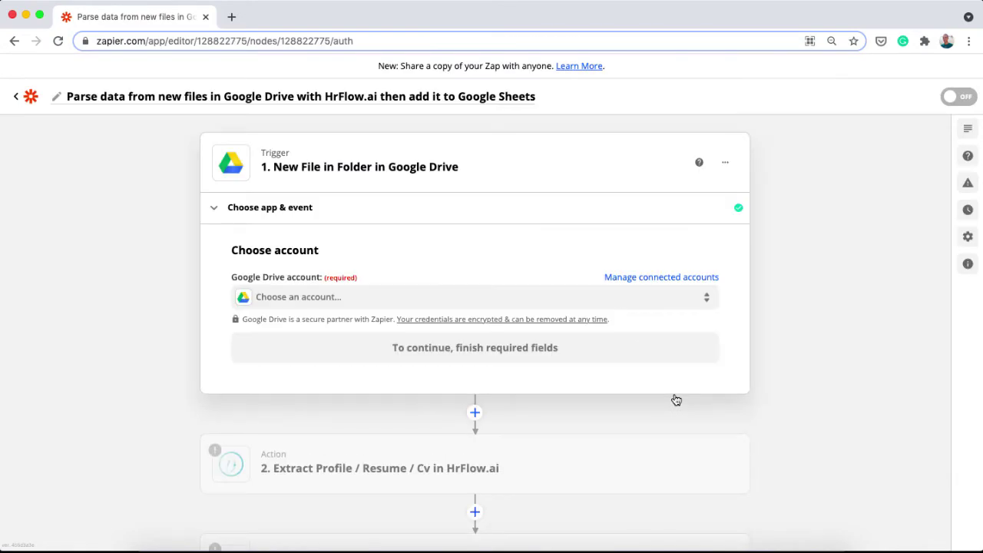
{"action": "left_click", "coordinate": [515, 298]}
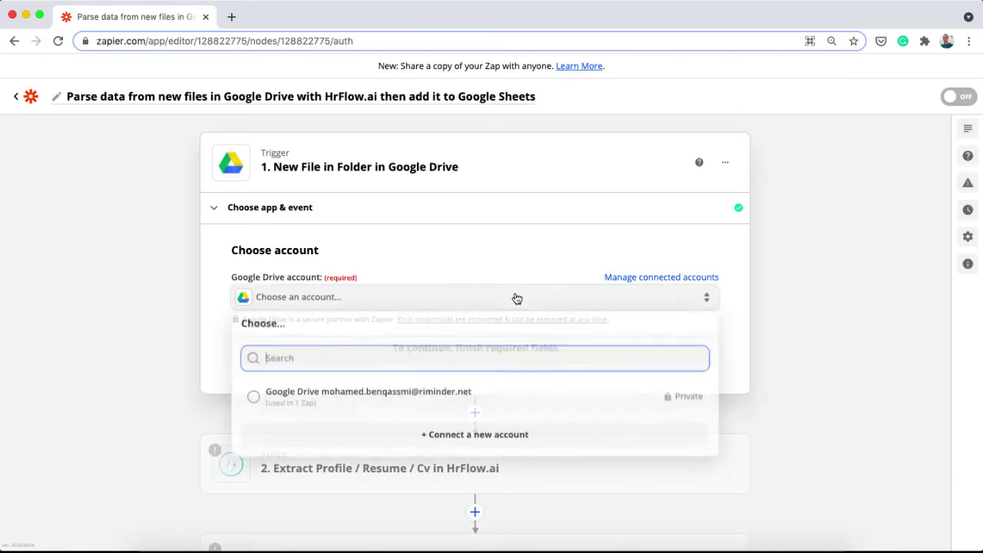
{"action": "left_click", "coordinate": [454, 393]}
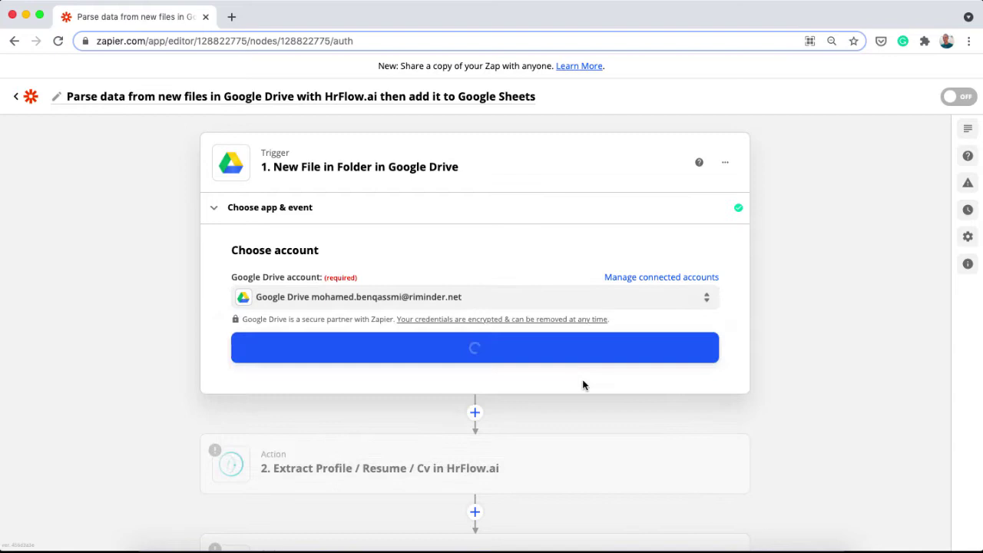
{"action": "left_click", "coordinate": [623, 351]}
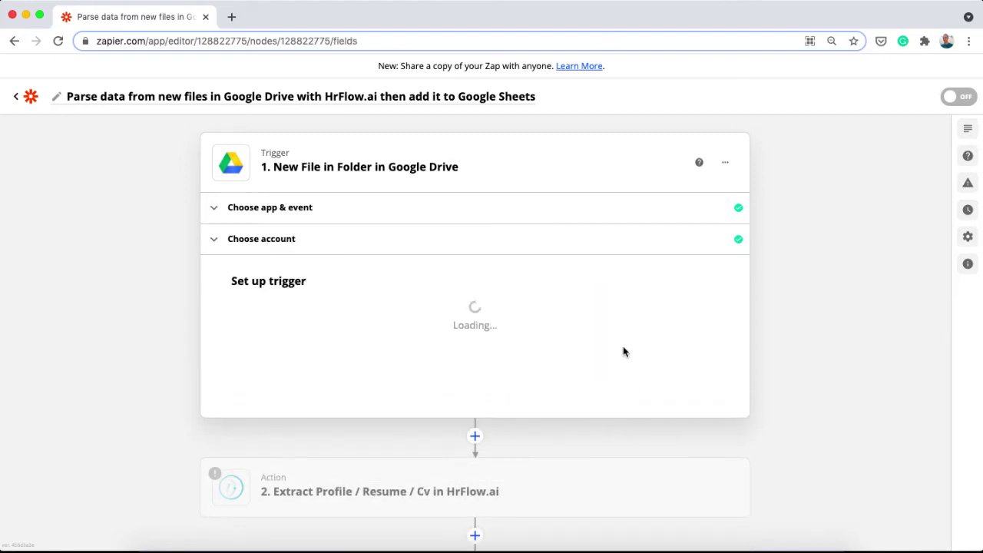
Set the trigger's Drive to My Google Drive and its Folder to Zapier Resumes
{"action": "scroll", "coordinate": [522, 320], "scroll_direction": "down", "scroll_amount": 1}
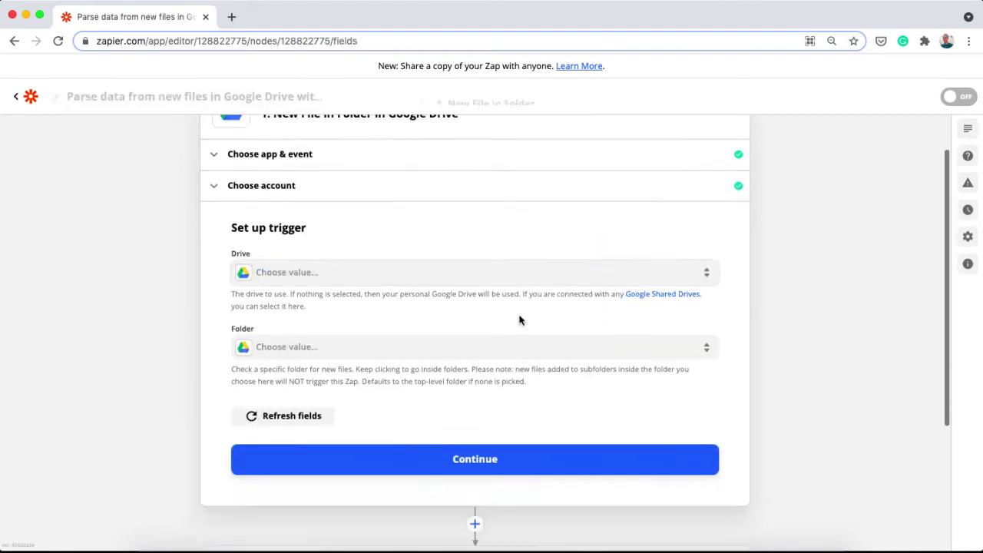
{"action": "left_click", "coordinate": [498, 276]}
{"action": "left_click", "coordinate": [389, 368]}
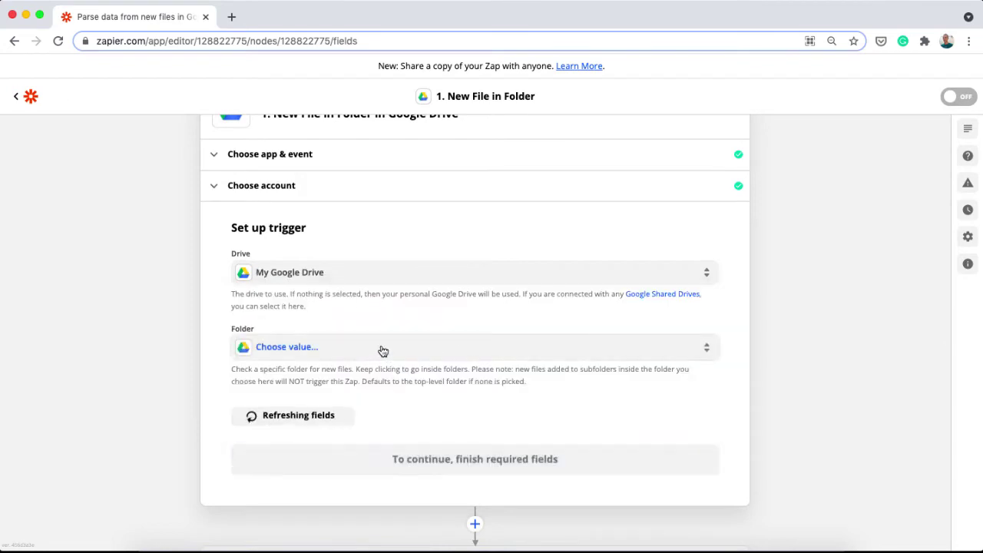
{"action": "left_click", "coordinate": [382, 351]}
{"action": "scroll", "coordinate": [379, 344], "scroll_direction": "down", "scroll_amount": 3}
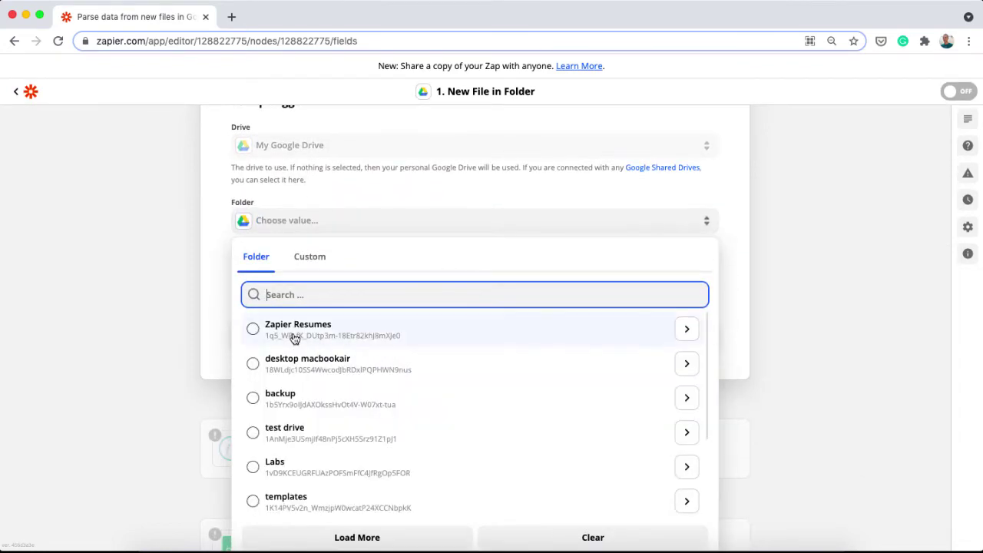
{"action": "left_click", "coordinate": [294, 339]}
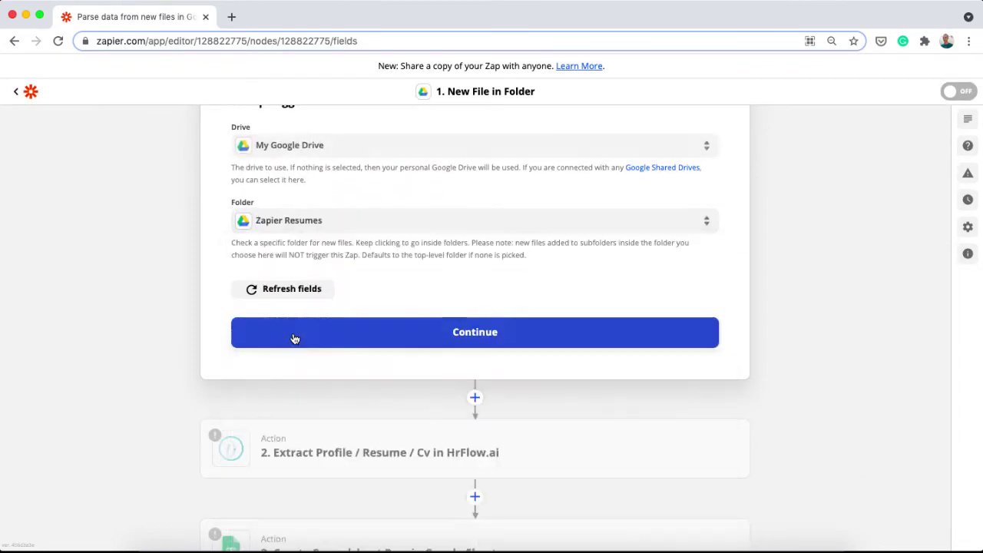
{"action": "left_click", "coordinate": [371, 338]}
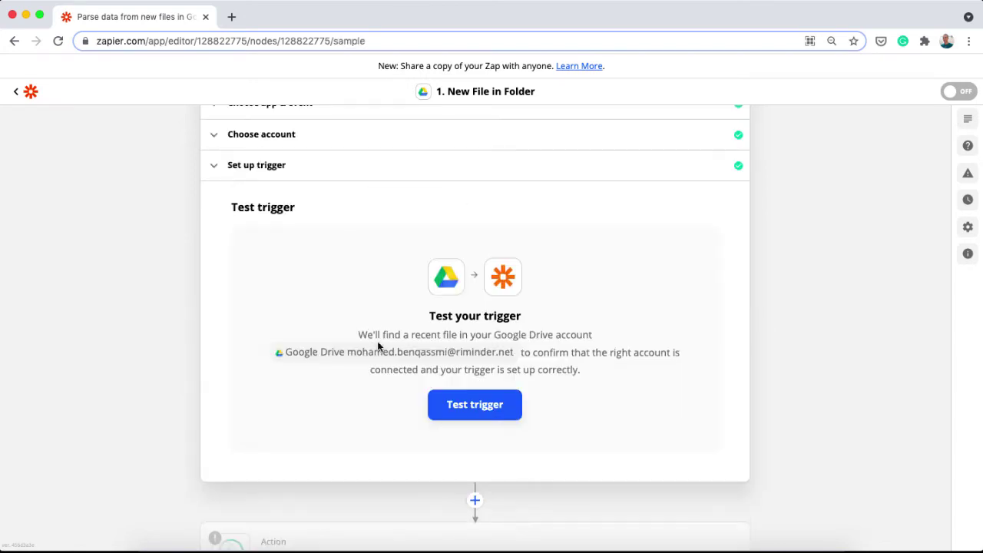
Test the trigger, getting Resume 2.pdf as the sample file, and continue
{"action": "left_click", "coordinate": [474, 415]}
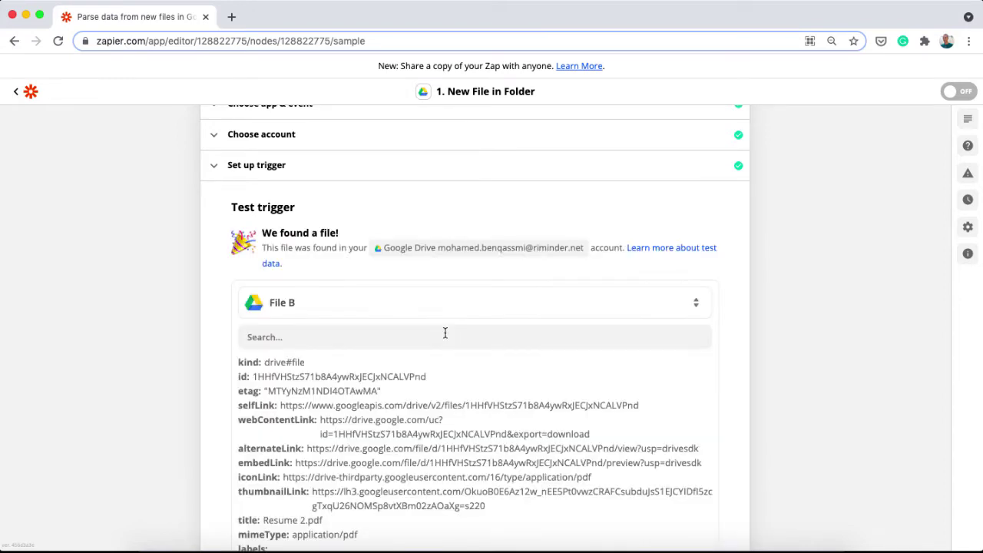
{"action": "scroll", "coordinate": [444, 333], "scroll_direction": "down", "scroll_amount": 5}
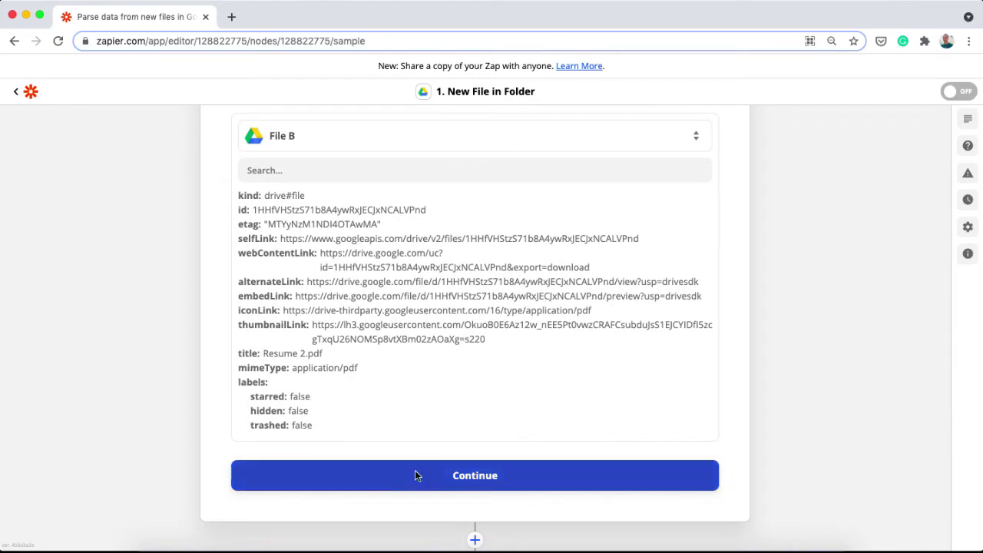
{"action": "left_click", "coordinate": [415, 471]}
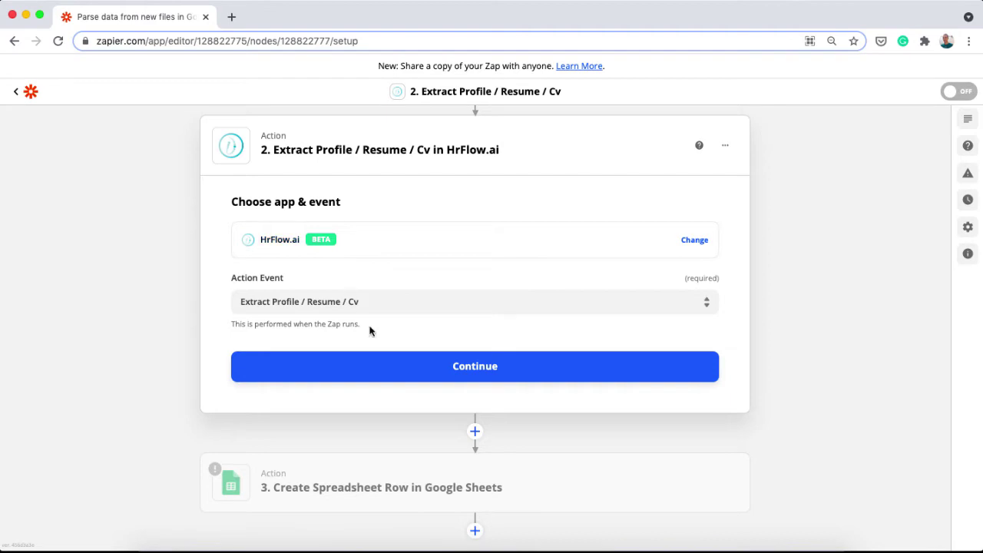
Keep the Extract Profile / Resume / Cv event, begin HrFlow.ai sign-in, and switch to the HrFlow.ai site
{"action": "left_click", "coordinate": [465, 372]}
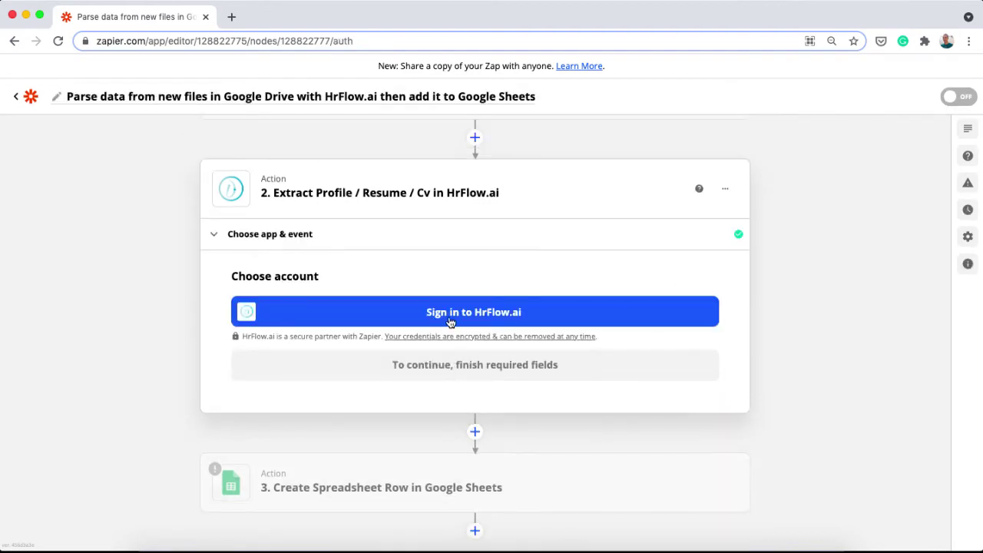
{"action": "left_click", "coordinate": [450, 321]}
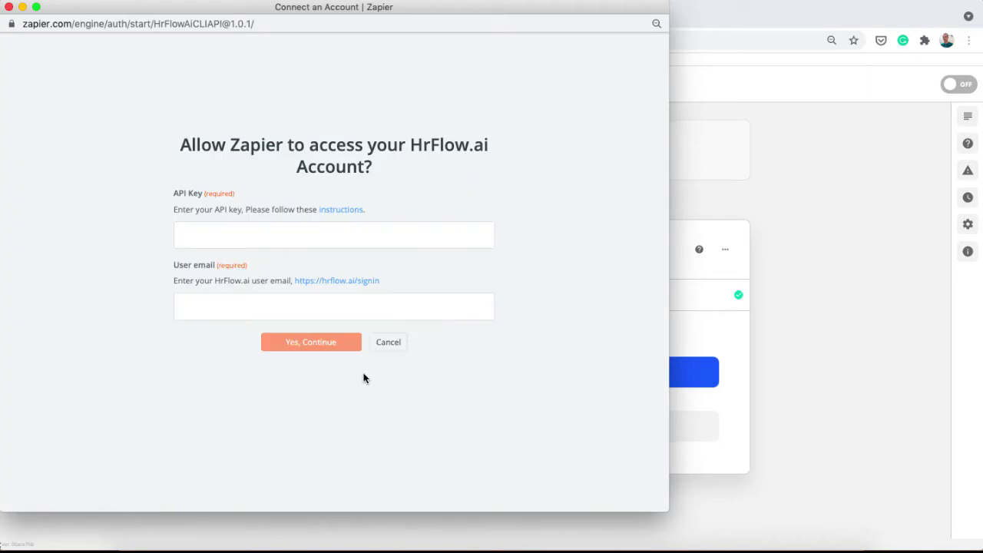
{"action": "left_click", "coordinate": [703, 23]}
{"action": "left_click", "coordinate": [148, 16]}
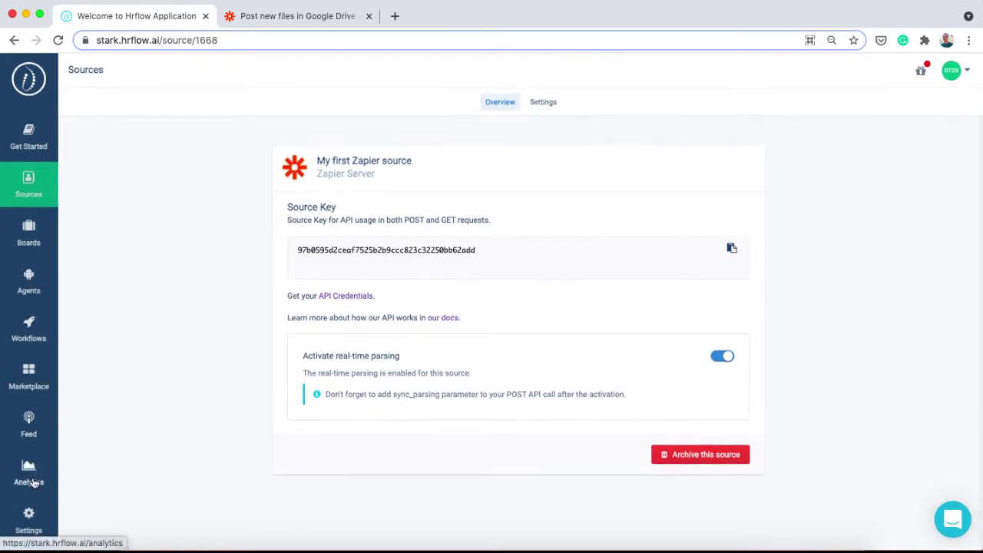
Go to HrFlow.ai Settings > API Keys and locate the Read & Write API secret key
{"action": "left_click", "coordinate": [24, 538]}
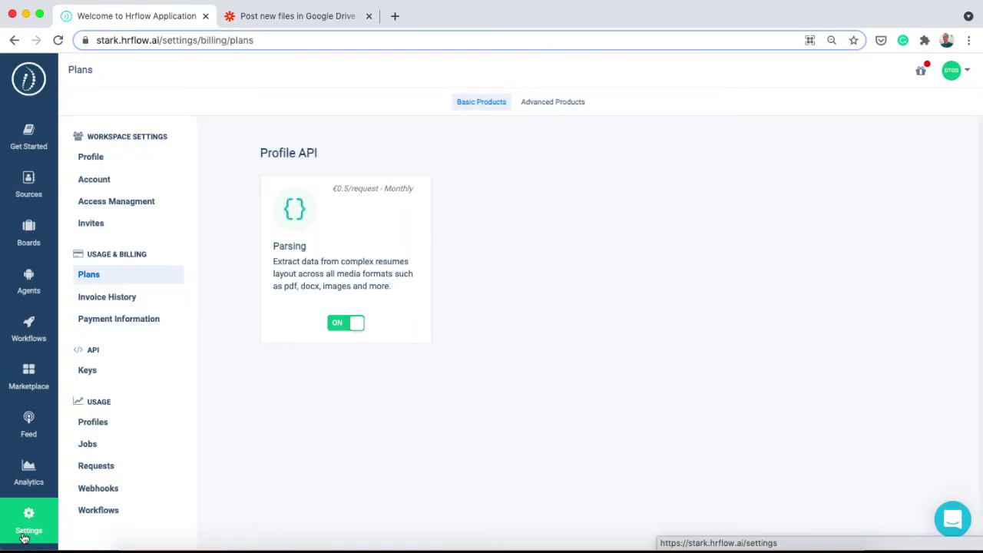
{"action": "left_click", "coordinate": [77, 370]}
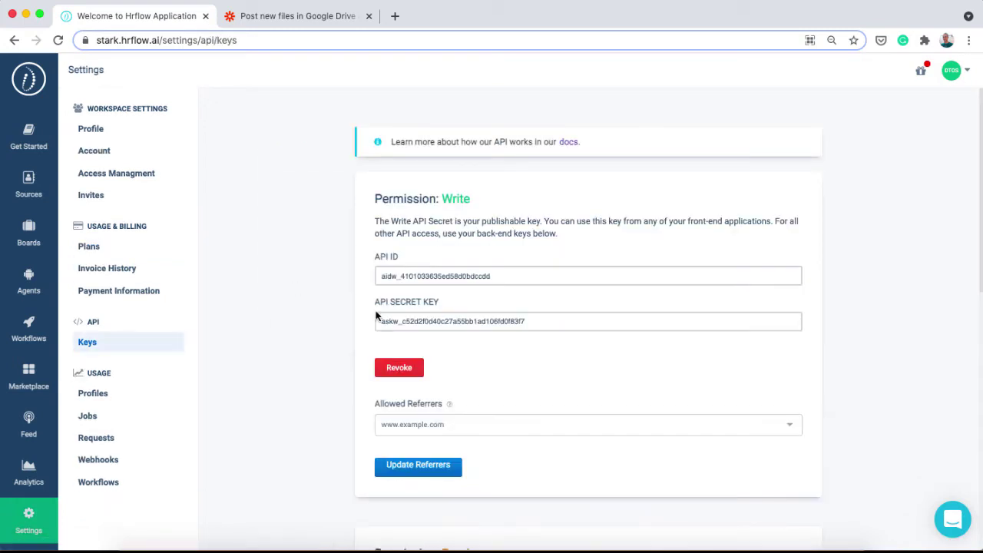
{"action": "scroll", "coordinate": [459, 385], "scroll_direction": "down", "scroll_amount": 5}
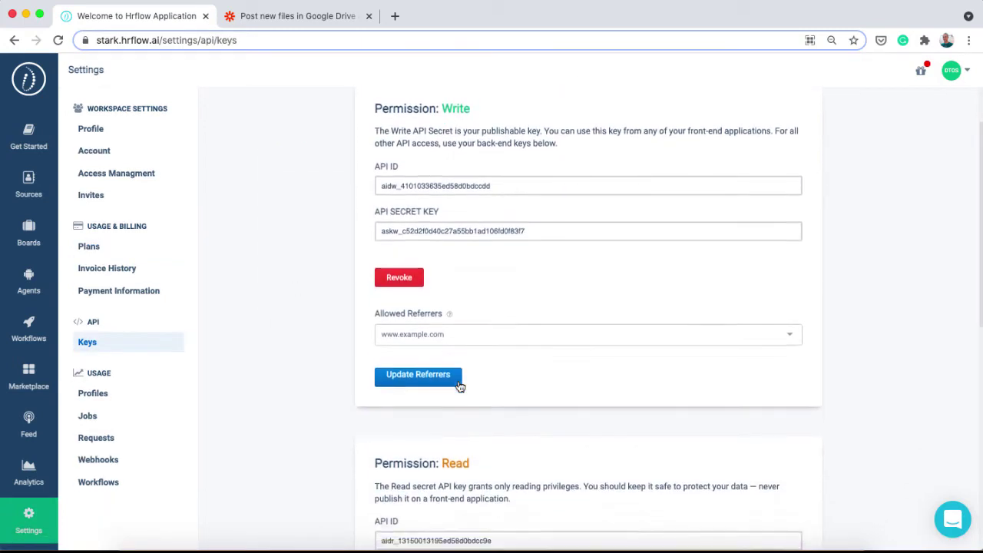
{"action": "scroll", "coordinate": [459, 385], "scroll_direction": "down", "scroll_amount": 4}
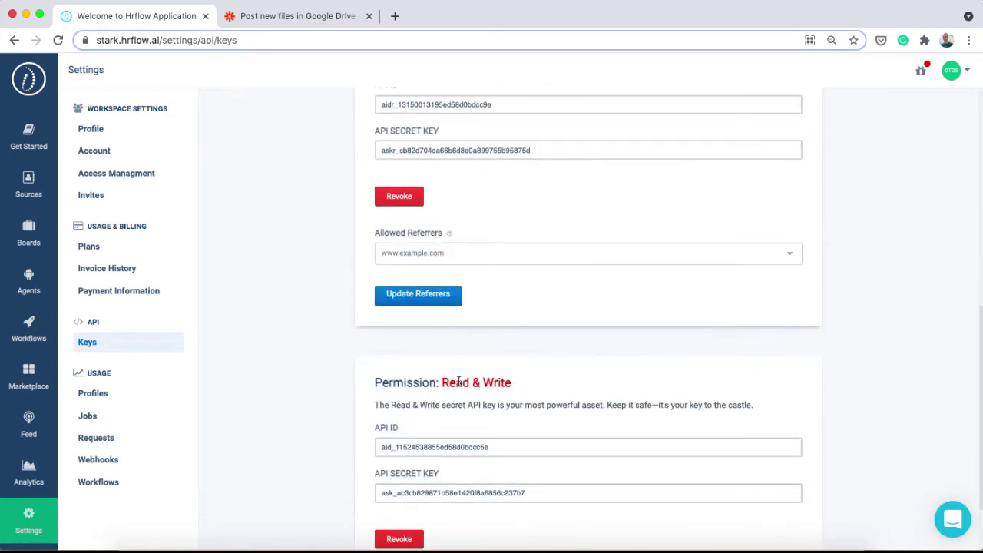
{"action": "scroll", "coordinate": [459, 381], "scroll_direction": "down", "scroll_amount": 3}
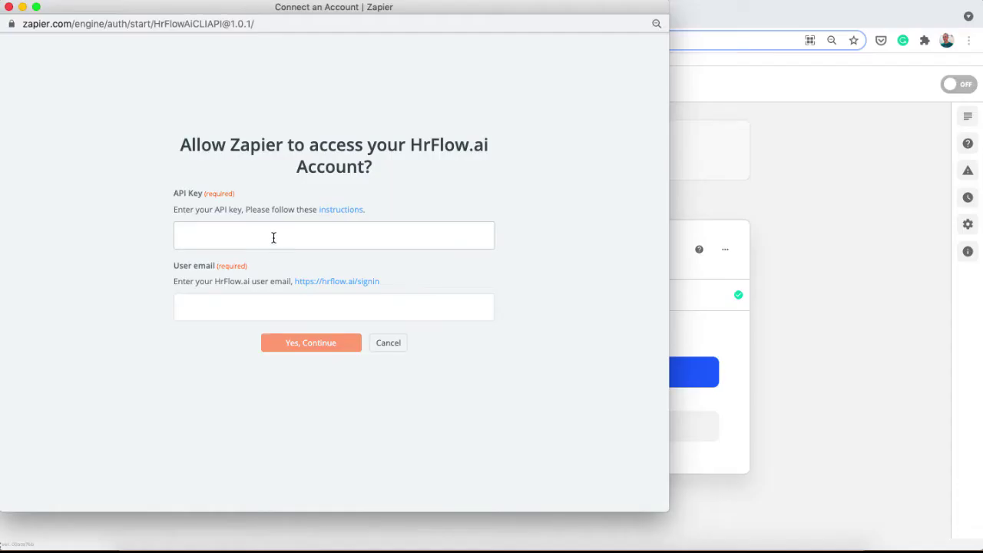
Connect HrFlow.ai by pasting the API secret key and entering the user email
{"action": "key", "text": "super+v"}
{"action": "left_click", "coordinate": [251, 299]}
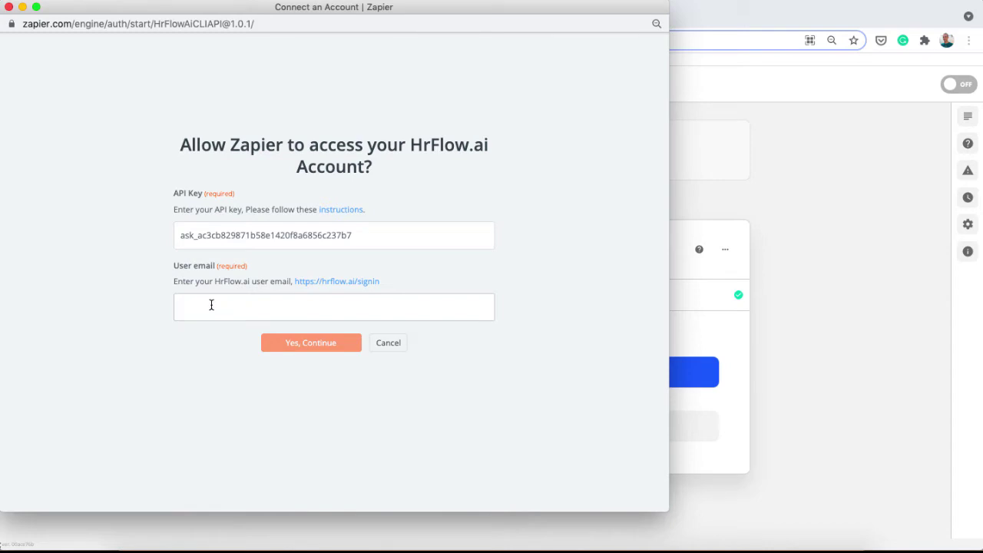
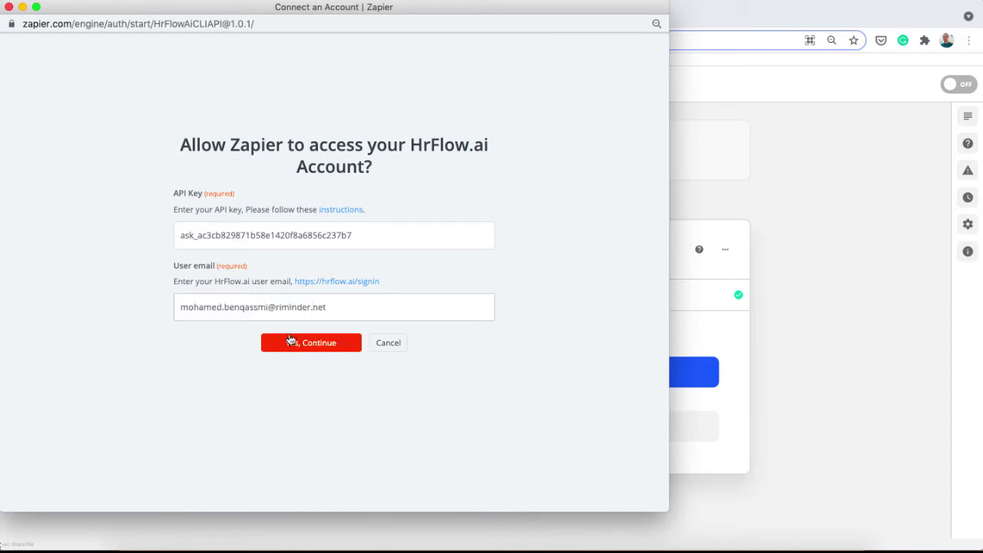
{"action": "left_click", "coordinate": [291, 340]}
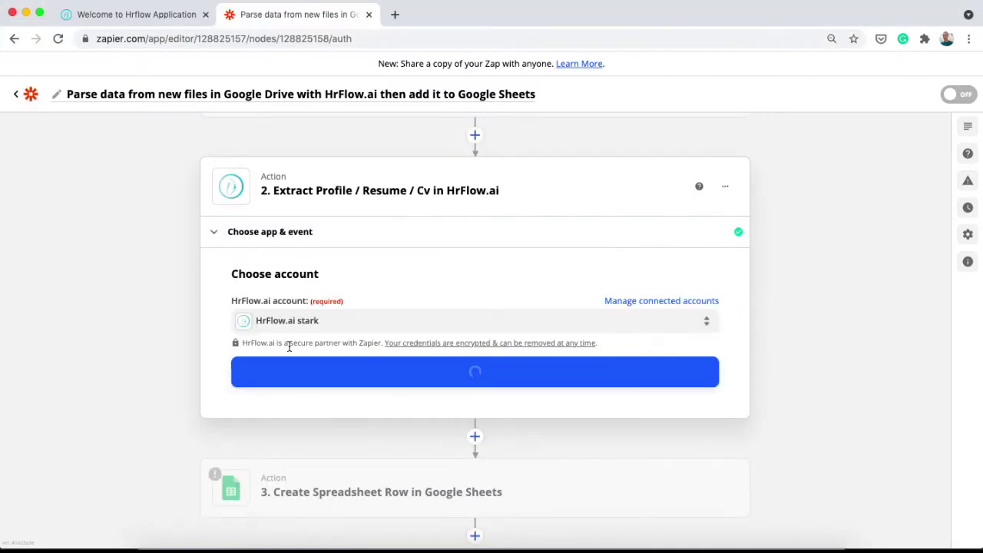
Confirm the connected HrFlow.ai account and go to the Source Key field
{"action": "scroll", "coordinate": [338, 376], "scroll_direction": "down", "scroll_amount": 1}
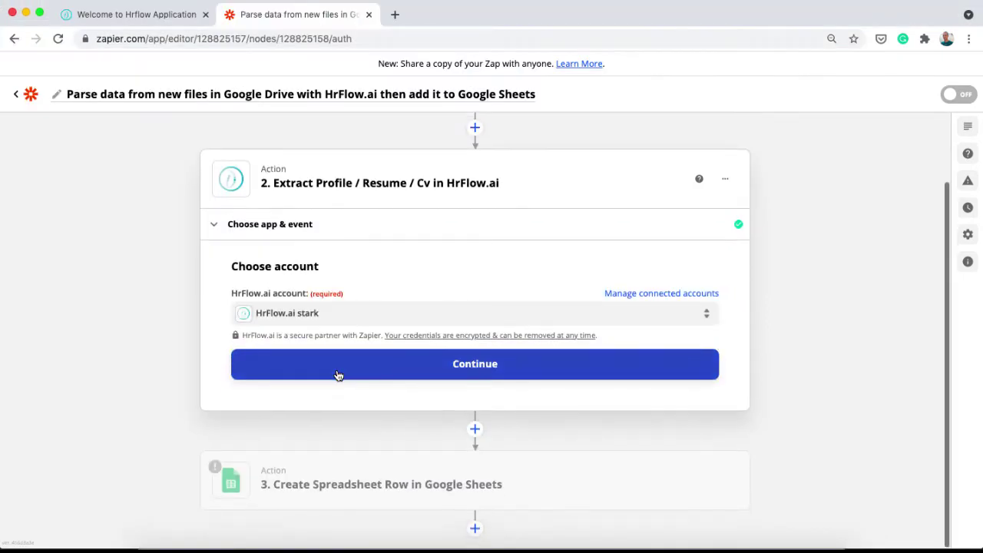
{"action": "left_click", "coordinate": [338, 375]}
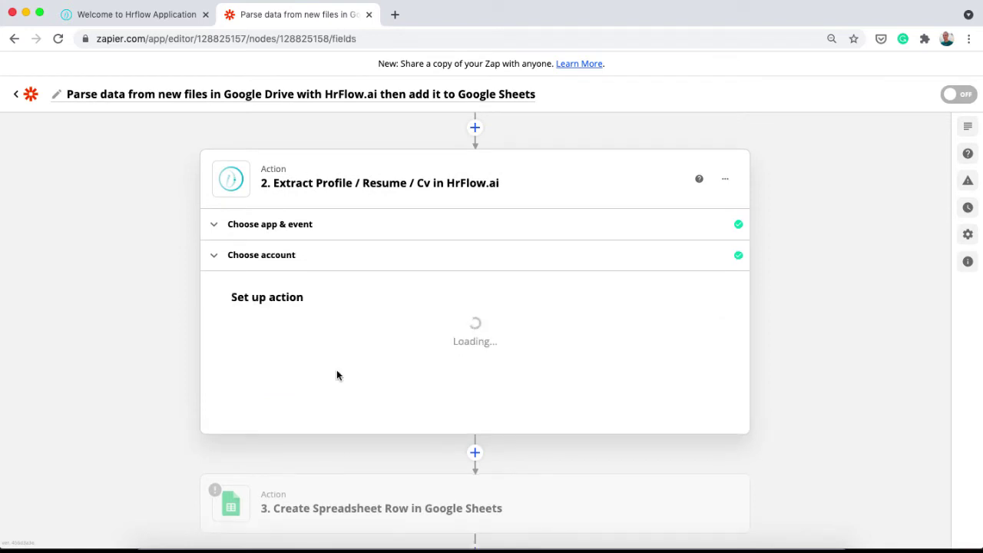
{"action": "scroll", "coordinate": [337, 374], "scroll_direction": "down", "scroll_amount": 3}
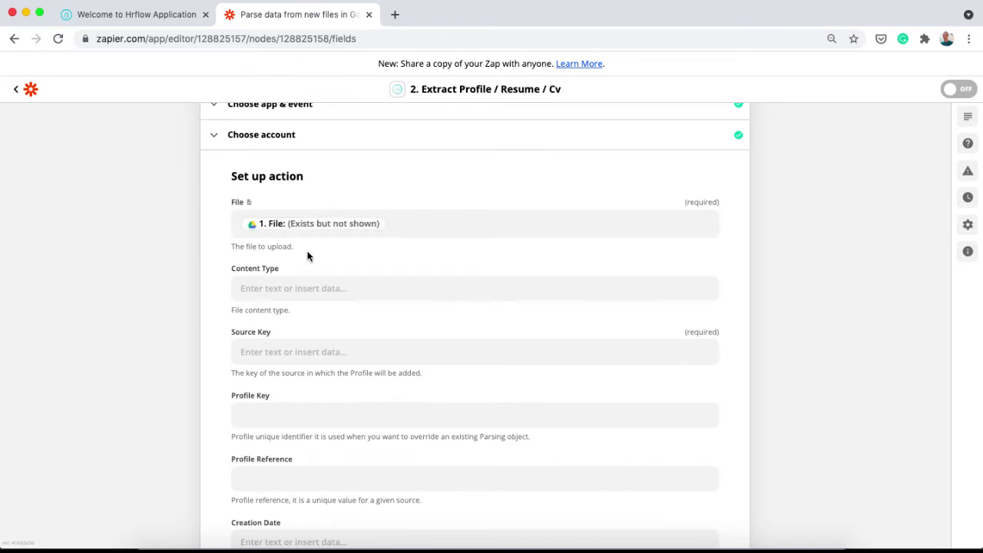
{"action": "left_click", "coordinate": [319, 353]}
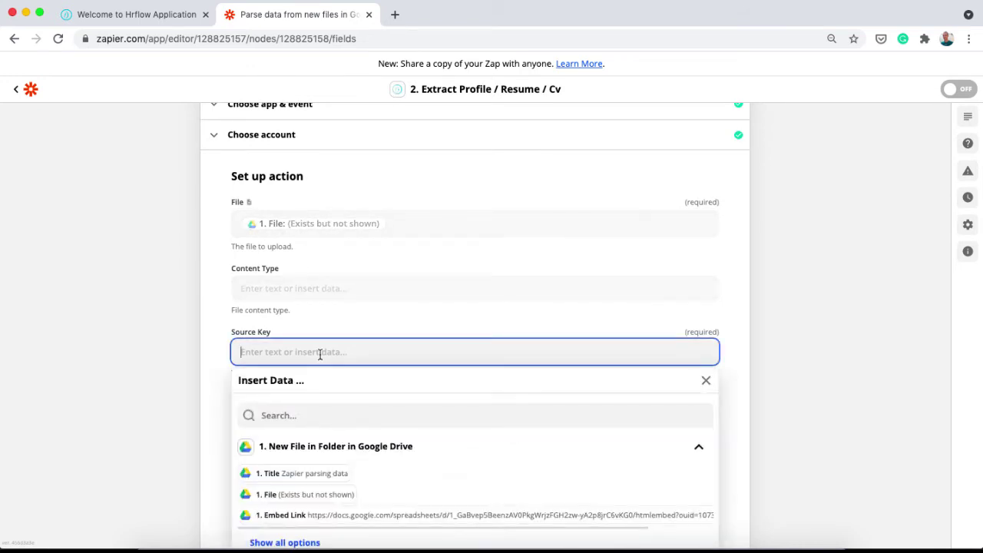
Copy the Source Key of 'My first Zapier source' from HrFlow.ai Sources
{"action": "left_click", "coordinate": [170, 15]}
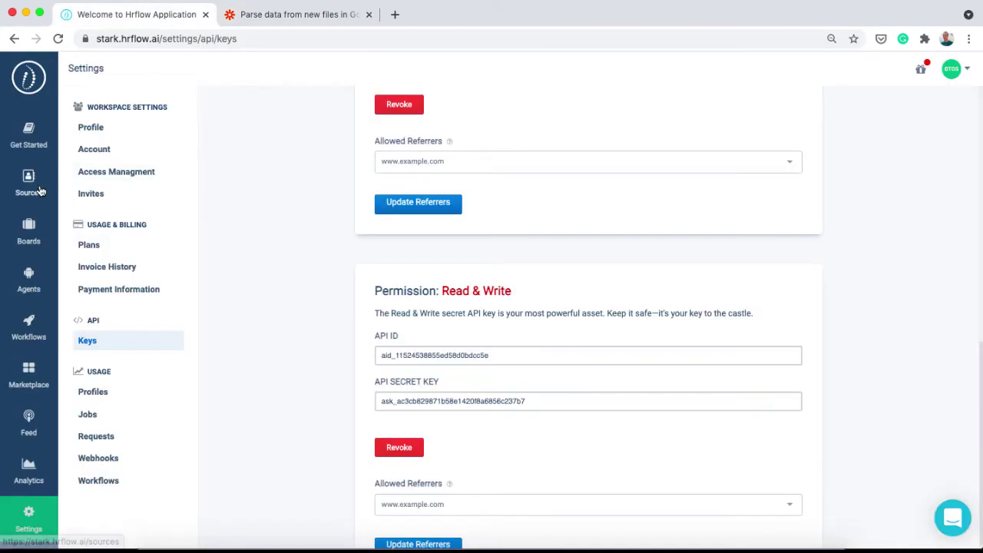
{"action": "left_click", "coordinate": [40, 191]}
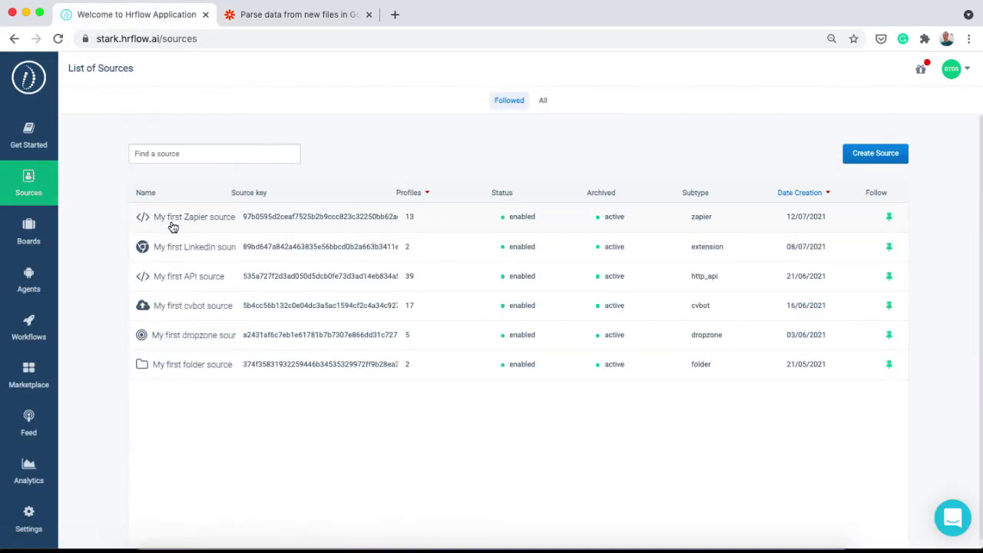
{"action": "left_click", "coordinate": [171, 226]}
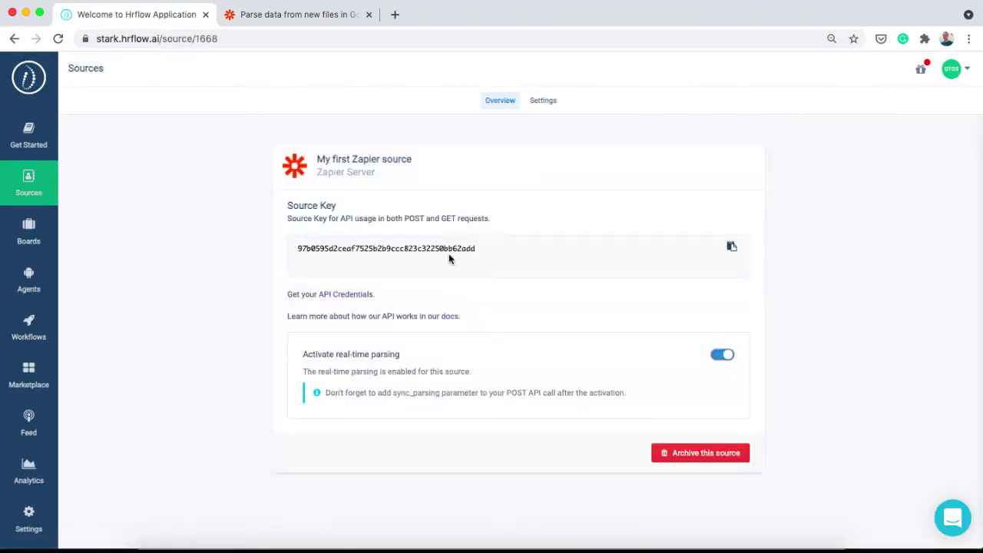
{"action": "left_click", "coordinate": [730, 247]}
{"action": "left_click", "coordinate": [303, 17]}
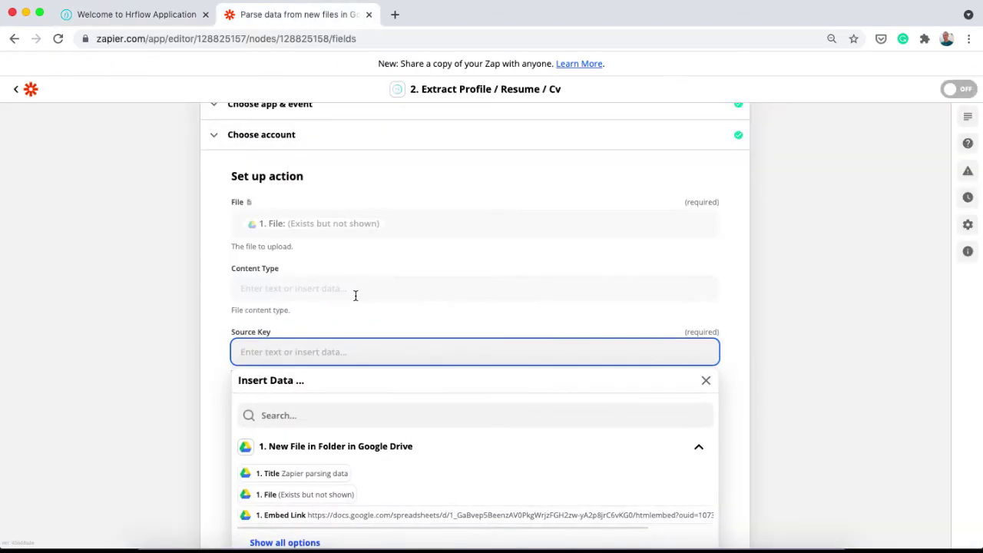
Paste the copied key into Source Key and choose enable for Sync Parsing Indexing
{"action": "key", "text": "super+v"}
{"action": "left_click", "coordinate": [167, 334]}
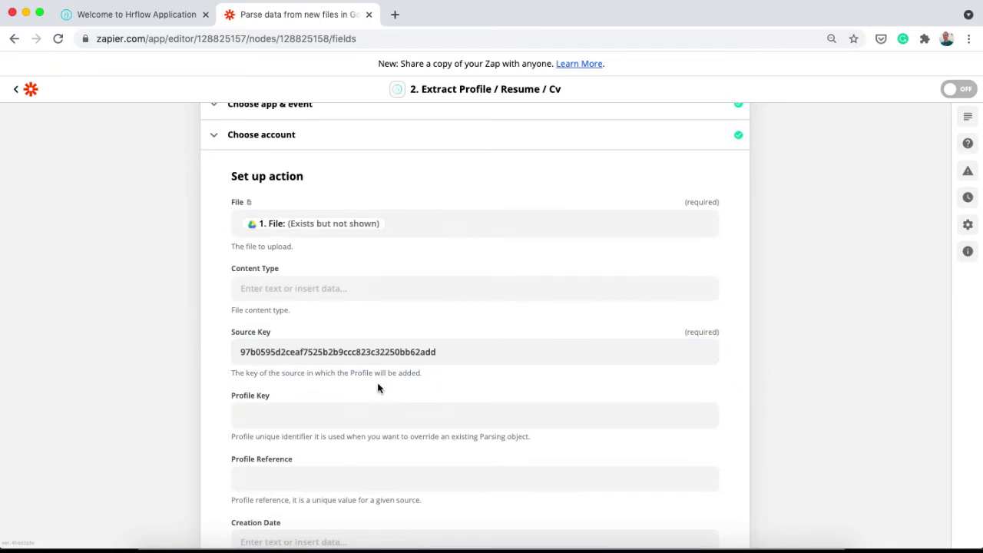
{"action": "scroll", "coordinate": [418, 354], "scroll_direction": "down", "scroll_amount": 8}
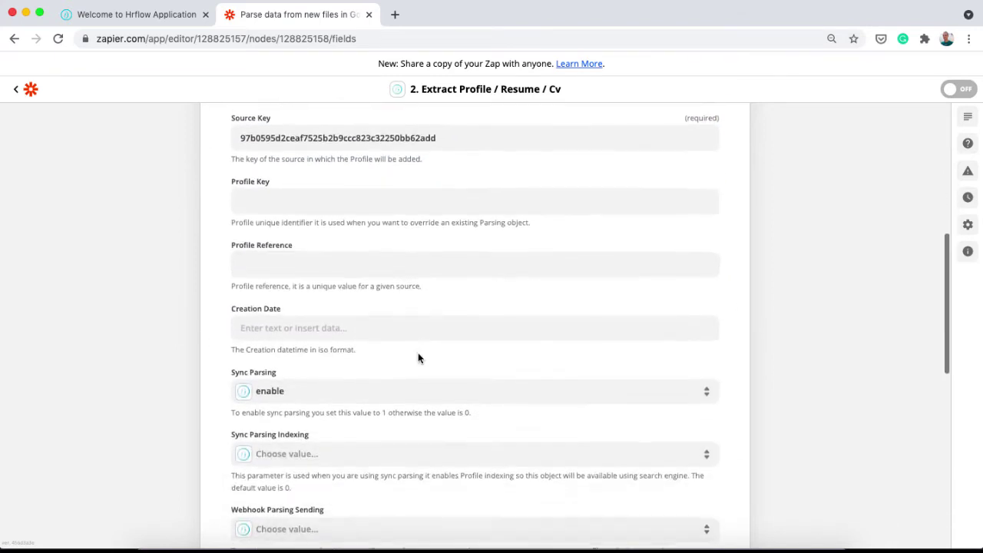
{"action": "scroll", "coordinate": [419, 359], "scroll_direction": "down", "scroll_amount": 1}
{"action": "left_click", "coordinate": [303, 298]}
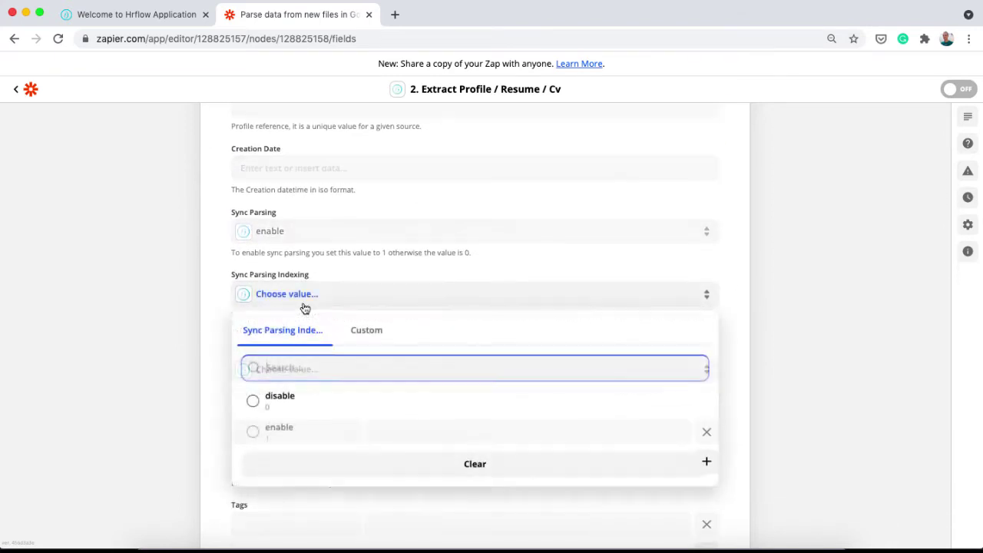
{"action": "left_click", "coordinate": [296, 429]}
{"action": "scroll", "coordinate": [295, 429], "scroll_direction": "down", "scroll_amount": 4}
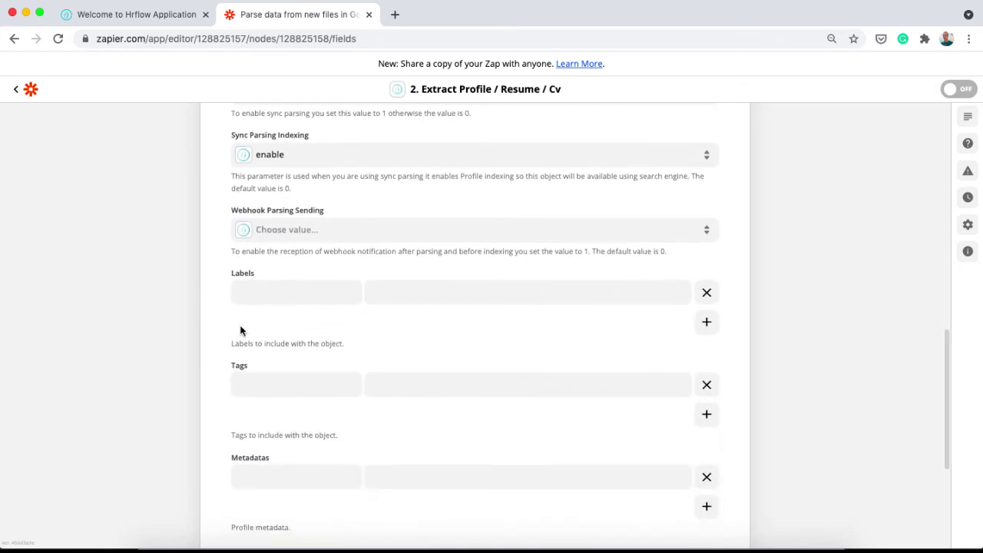
{"action": "scroll", "coordinate": [270, 456], "scroll_direction": "down", "scroll_amount": 2}
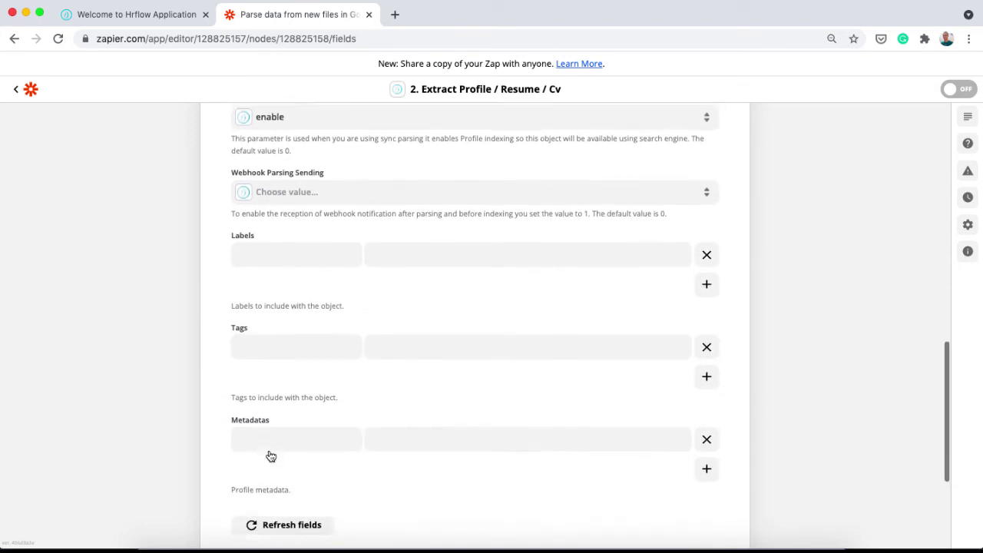
{"action": "scroll", "coordinate": [268, 454], "scroll_direction": "down", "scroll_amount": 3}
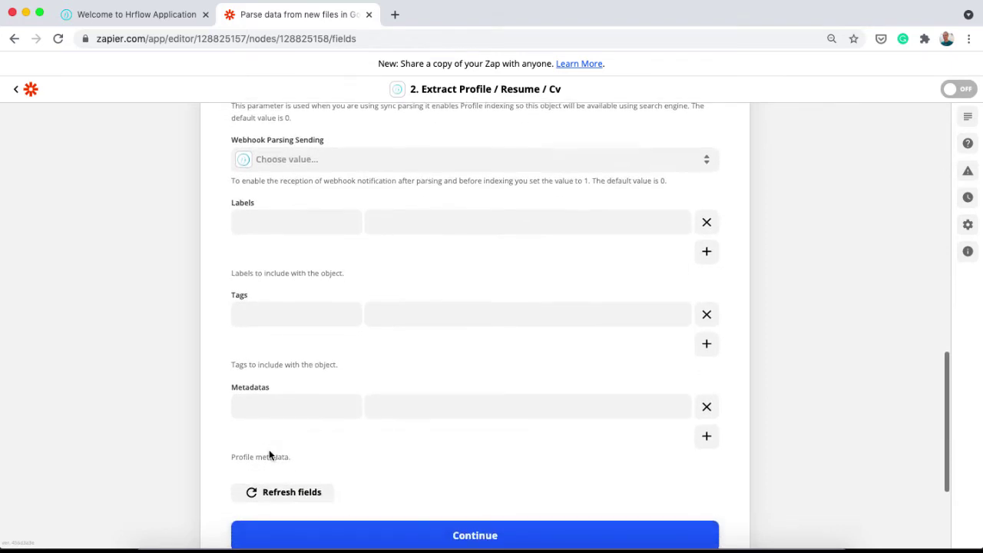
Test the HrFlow.ai extract step and review the parsed resume's education and courses
{"action": "scroll", "coordinate": [269, 454], "scroll_direction": "down", "scroll_amount": 1}
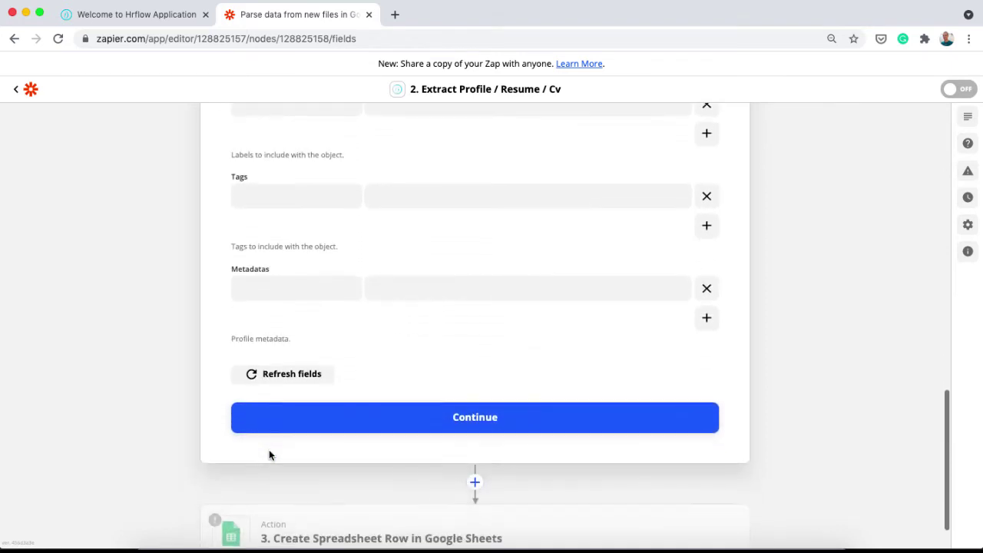
{"action": "left_click", "coordinate": [303, 417]}
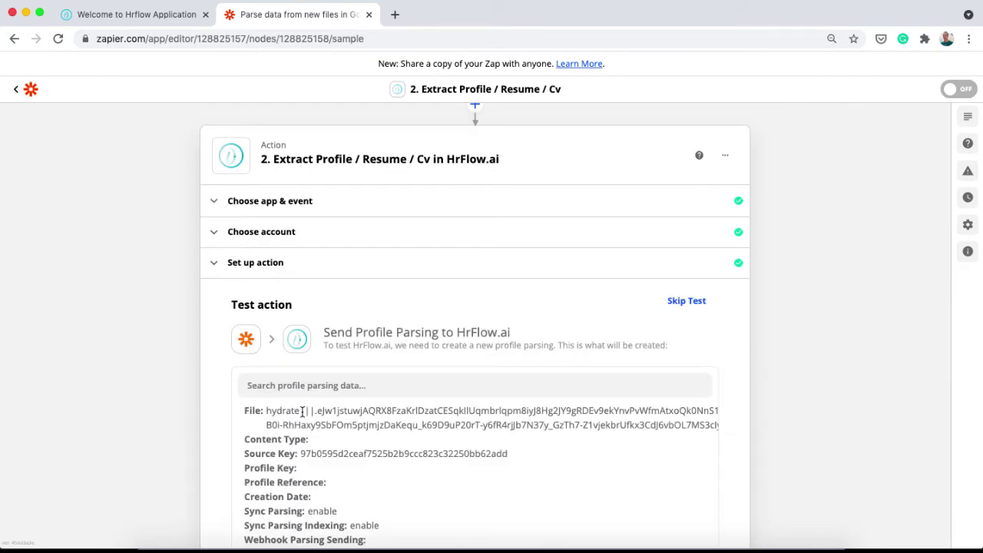
{"action": "scroll", "coordinate": [302, 411], "scroll_direction": "down", "scroll_amount": 5}
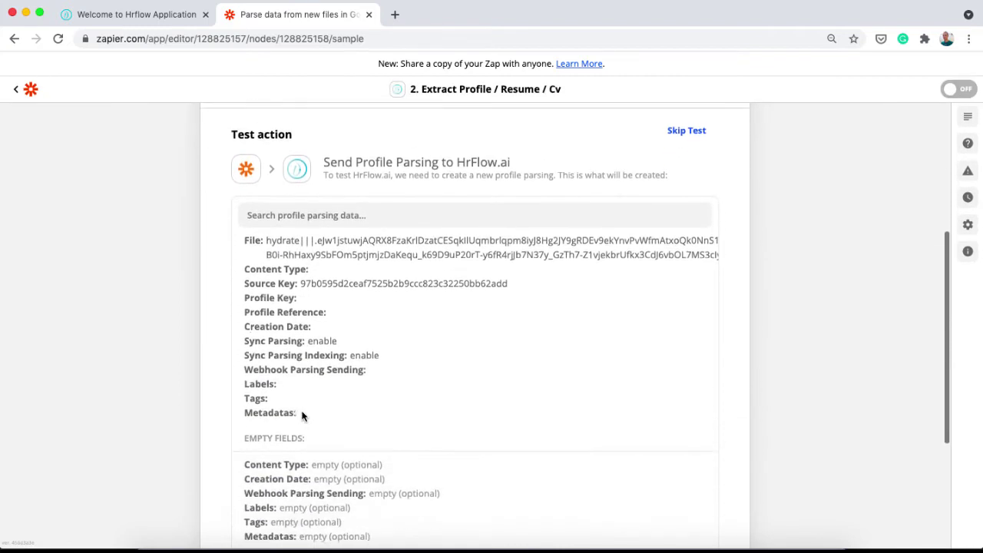
{"action": "scroll", "coordinate": [302, 415], "scroll_direction": "down", "scroll_amount": 2}
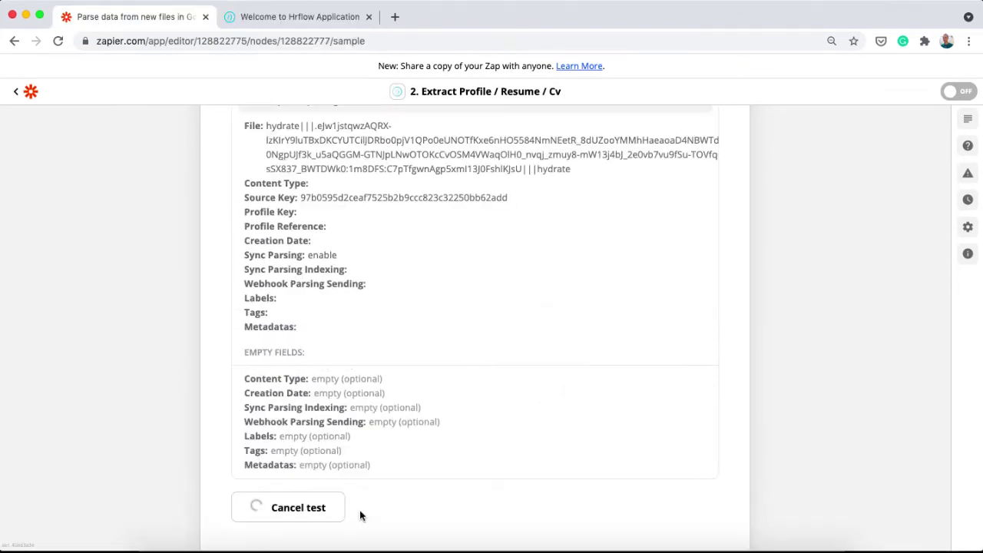
{"action": "scroll", "coordinate": [350, 434], "scroll_direction": "up", "scroll_amount": 2}
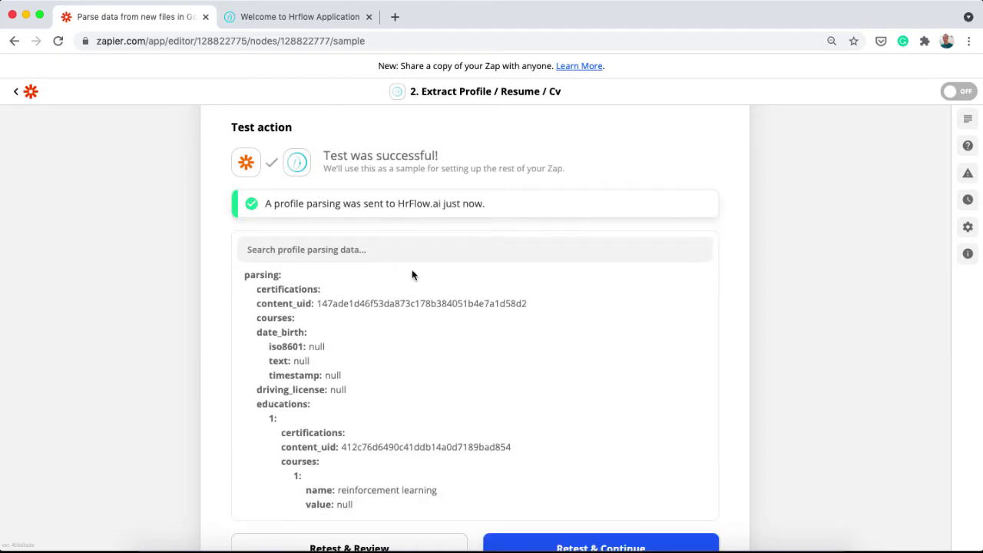
{"action": "scroll", "coordinate": [409, 378], "scroll_direction": "down", "scroll_amount": 15}
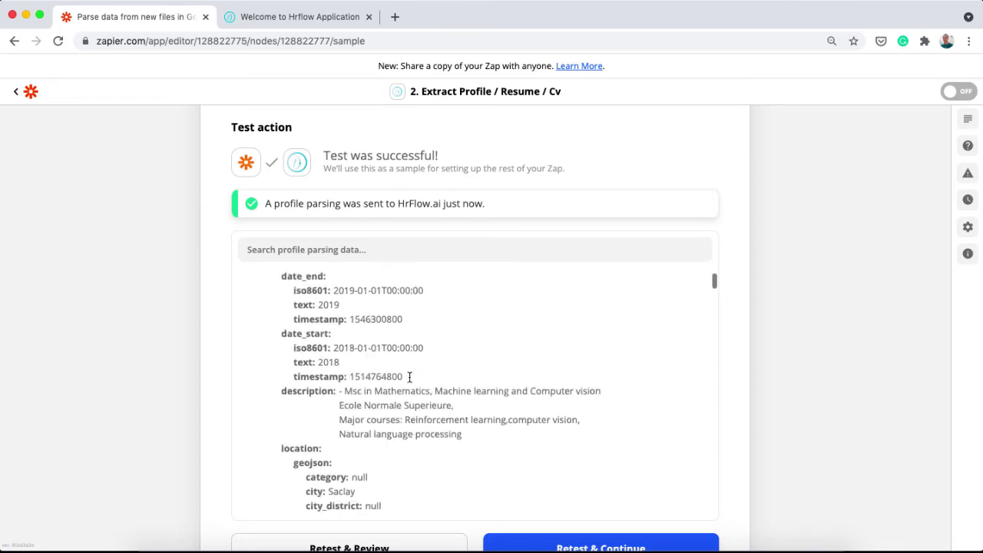
{"action": "scroll", "coordinate": [408, 382], "scroll_direction": "down", "scroll_amount": 15}
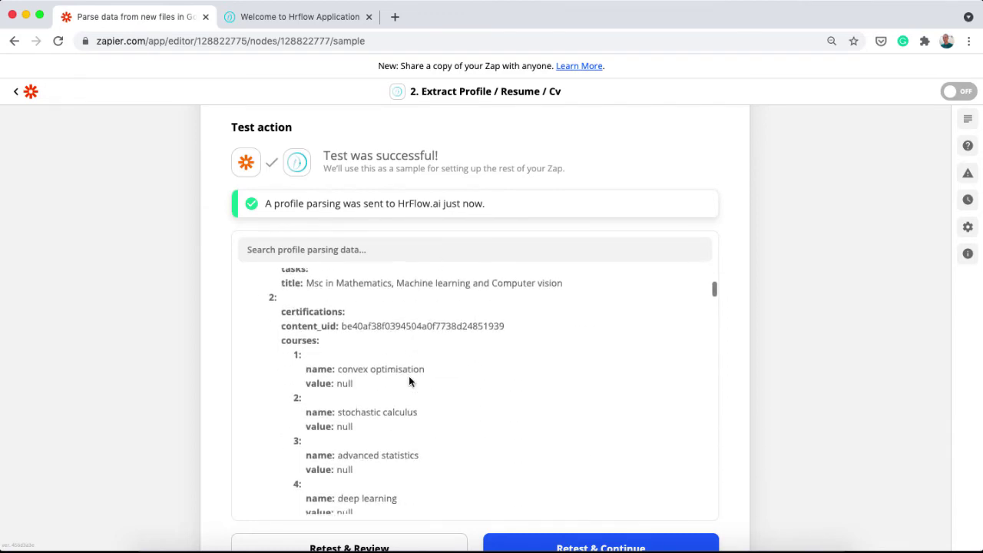
{"action": "scroll", "coordinate": [186, 368], "scroll_direction": "down", "scroll_amount": 5}
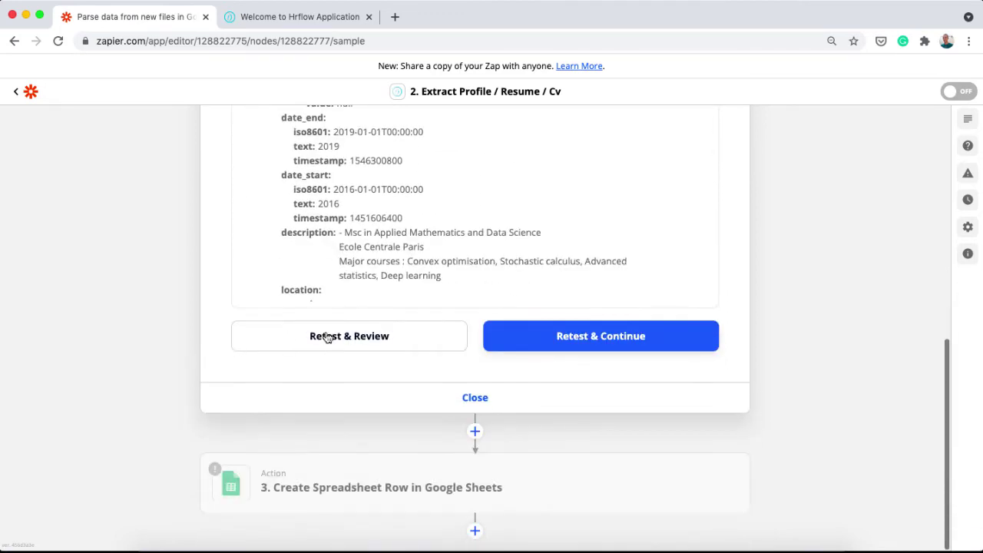
Close step 2, then sign in and allow a Google Sheets account for Create Spreadsheet Row
{"action": "left_click", "coordinate": [437, 399]}
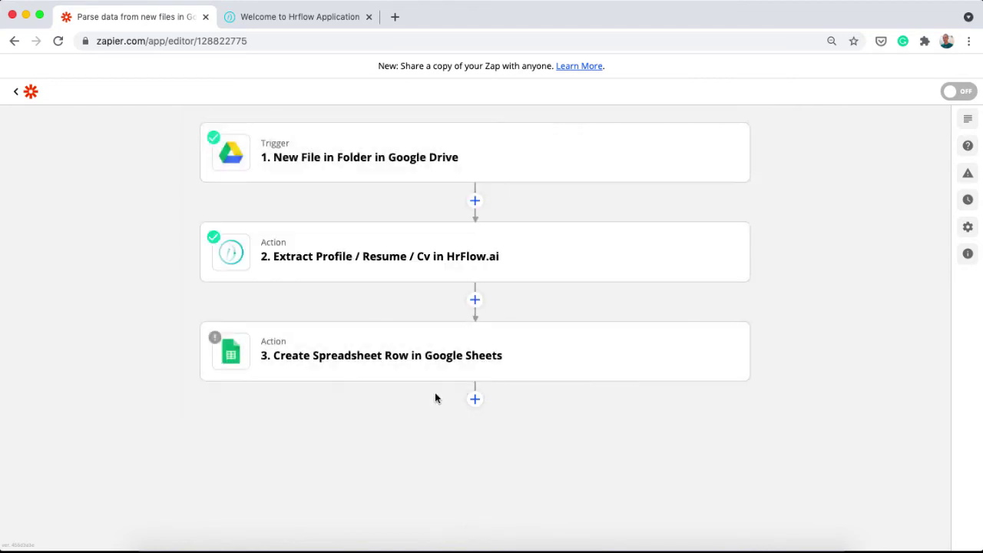
{"action": "left_click", "coordinate": [396, 351]}
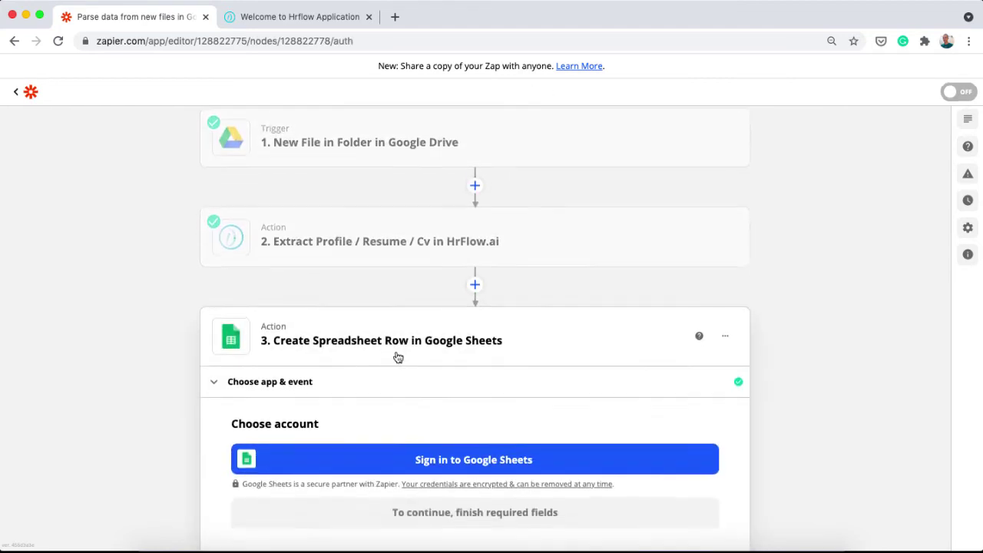
{"action": "left_click", "coordinate": [391, 394]}
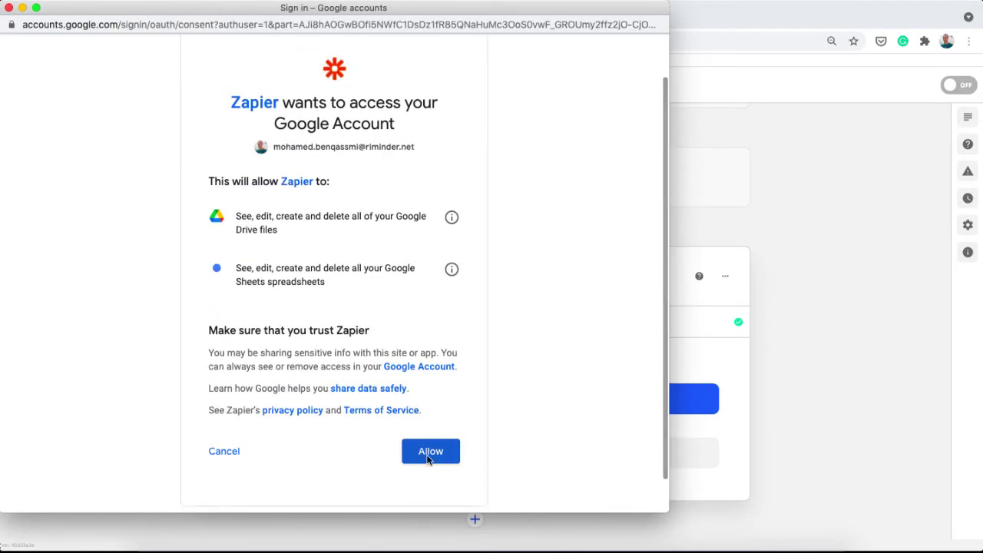
{"action": "left_click", "coordinate": [428, 457]}
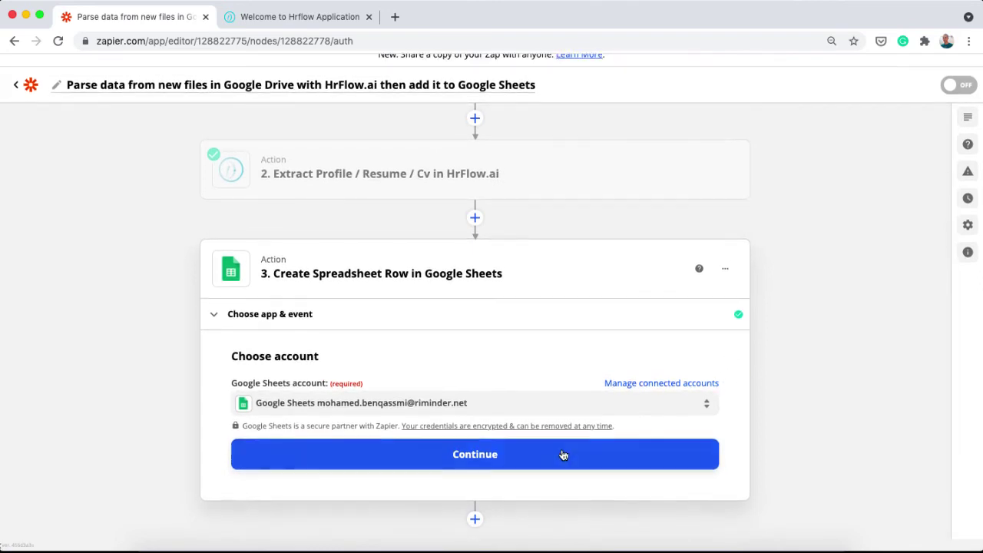
{"action": "left_click", "coordinate": [563, 454]}
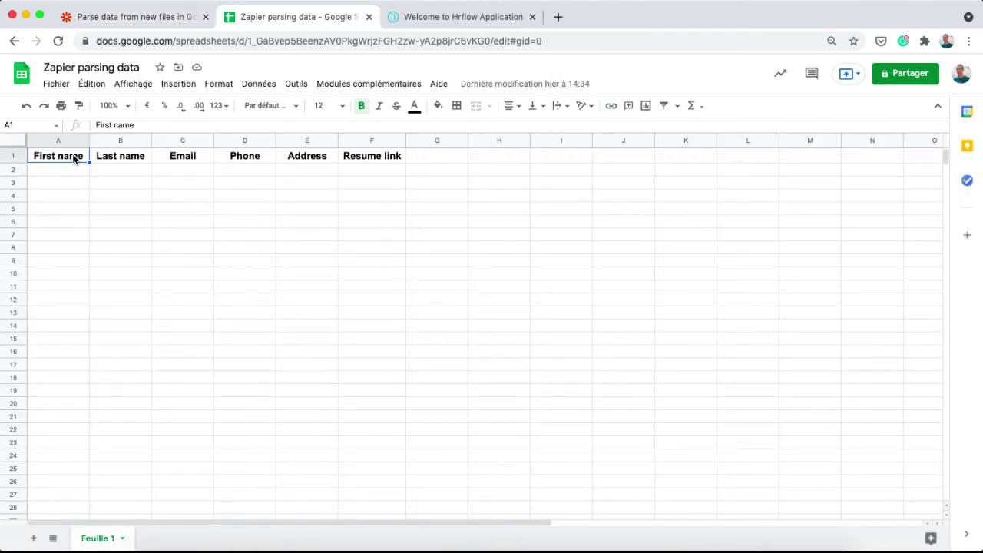
Check the Last name, Email, Phone and Address headers in the 'Zapier parsing data' sheet
{"action": "left_click", "coordinate": [114, 159]}
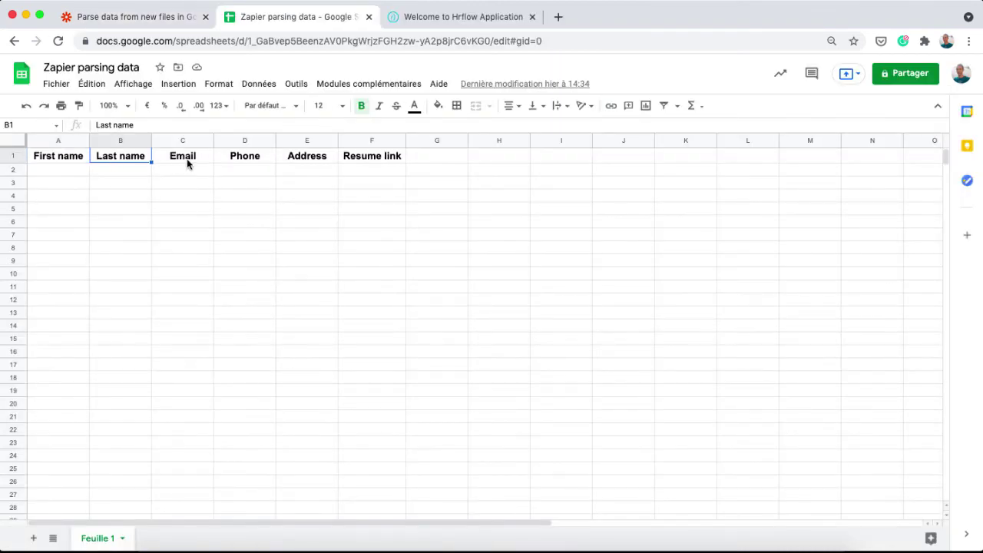
{"action": "left_click", "coordinate": [188, 163]}
{"action": "left_click", "coordinate": [240, 158]}
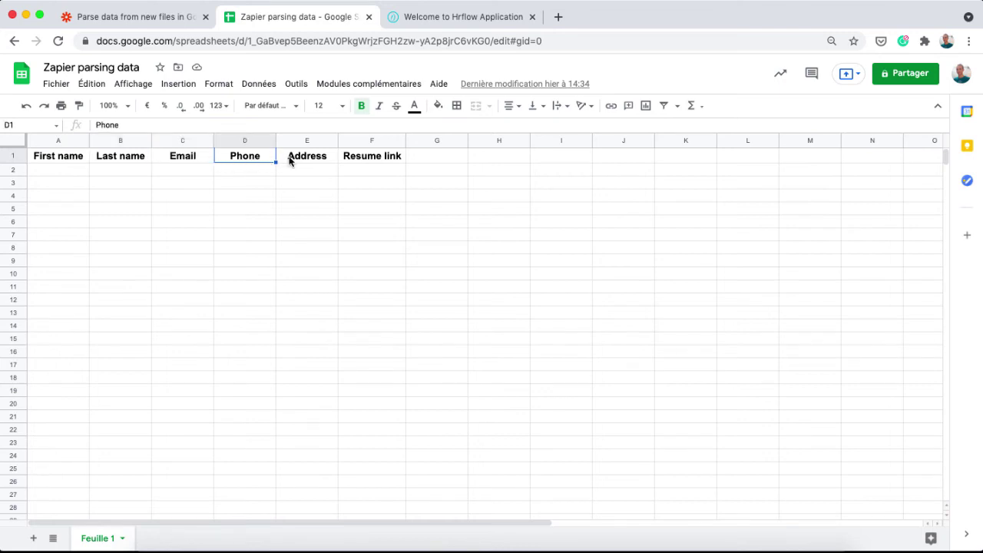
{"action": "left_click", "coordinate": [290, 159]}
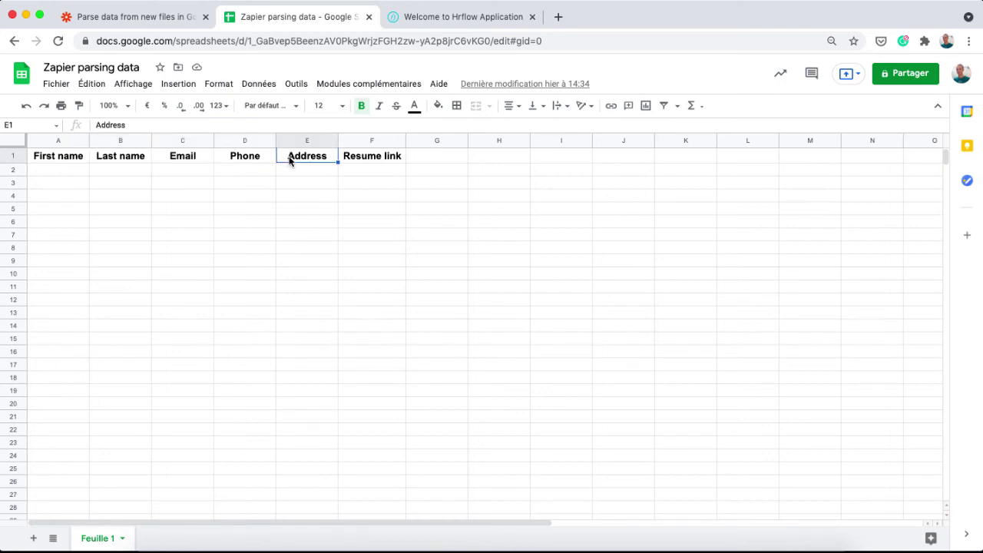
{"action": "left_click", "coordinate": [167, 18]}
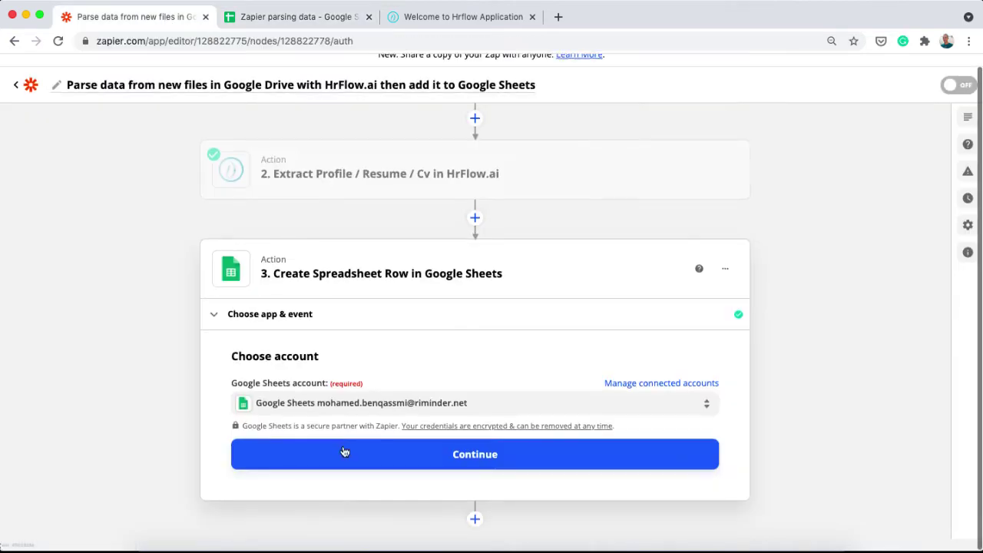
Keep Create Spreadsheet Row as the Sheets action event, with the connected Google Sheets account
{"action": "left_click", "coordinate": [312, 315]}
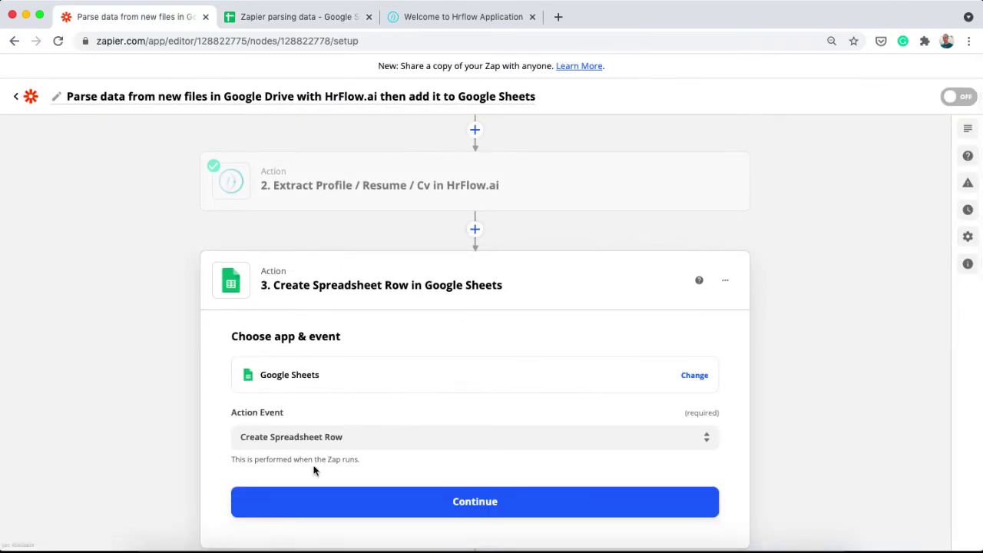
{"action": "left_click", "coordinate": [328, 509]}
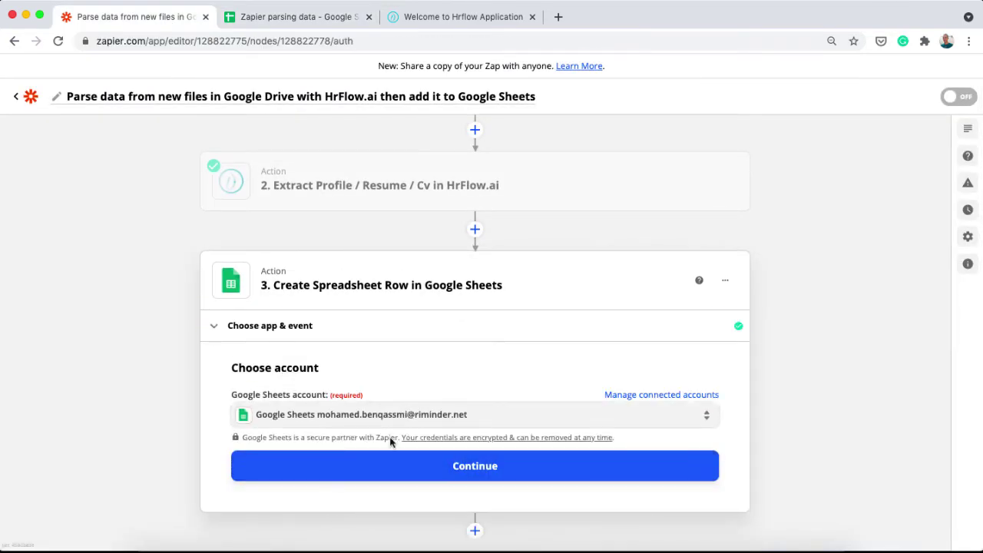
{"action": "left_click", "coordinate": [375, 461]}
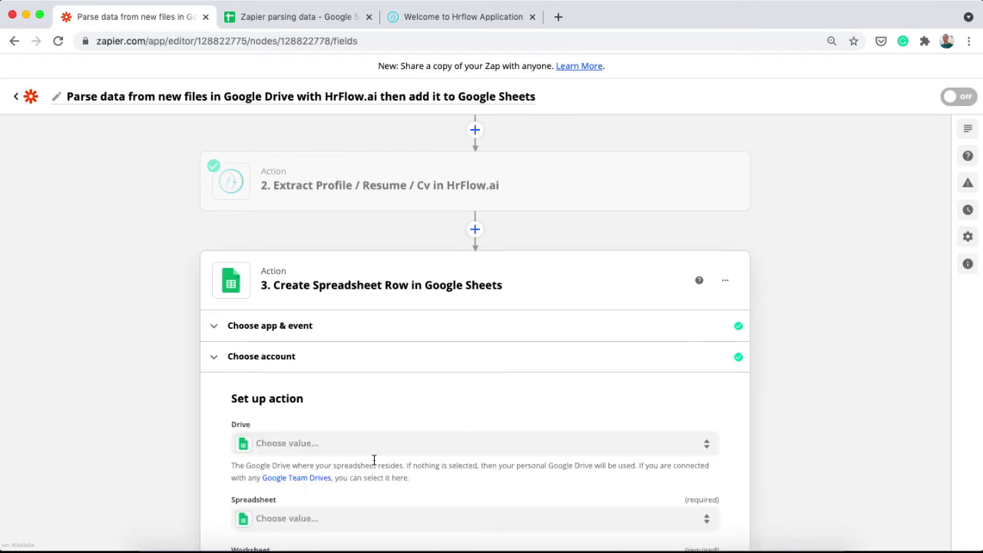
Target My Google Drive, spreadsheet 'Zapier parsing data', and worksheet 'Feuille 1'
{"action": "scroll", "coordinate": [369, 407], "scroll_direction": "down", "scroll_amount": 3}
{"action": "left_click", "coordinate": [357, 291]}
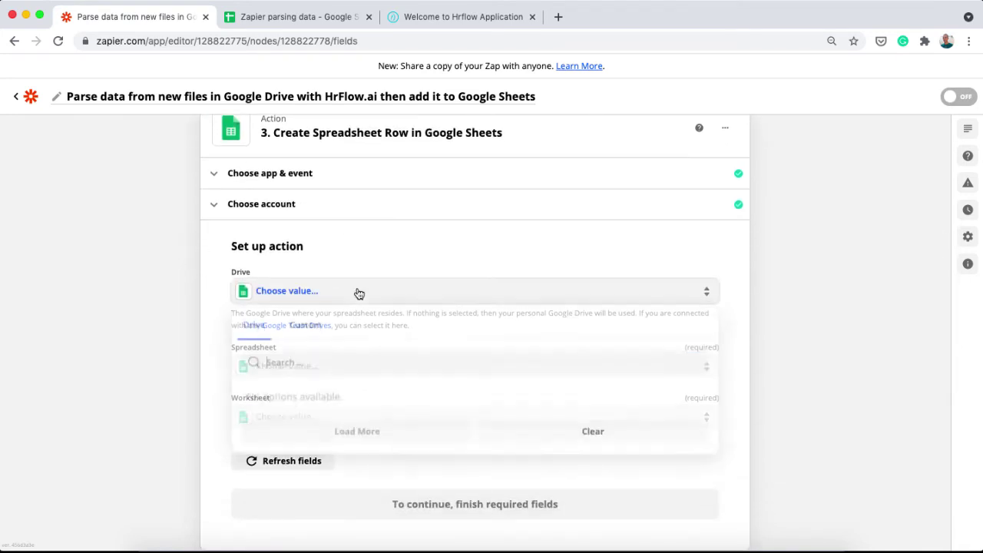
{"action": "left_click", "coordinate": [147, 330]}
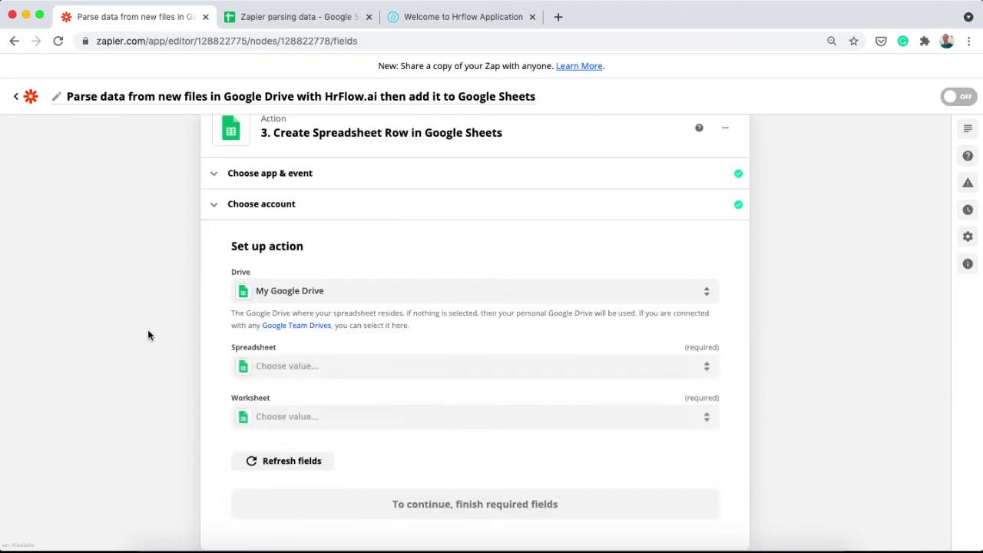
{"action": "left_click", "coordinate": [307, 366]}
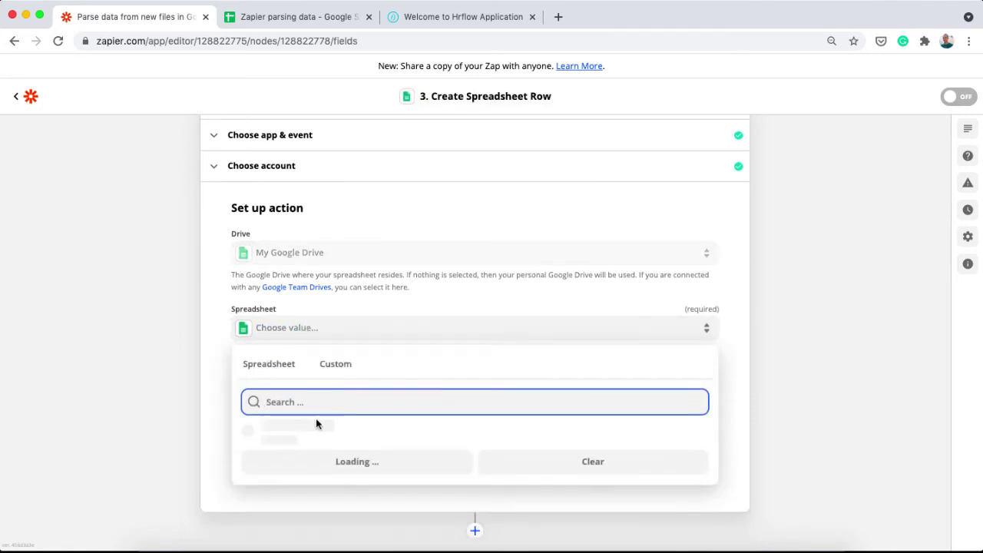
{"action": "left_click", "coordinate": [337, 471]}
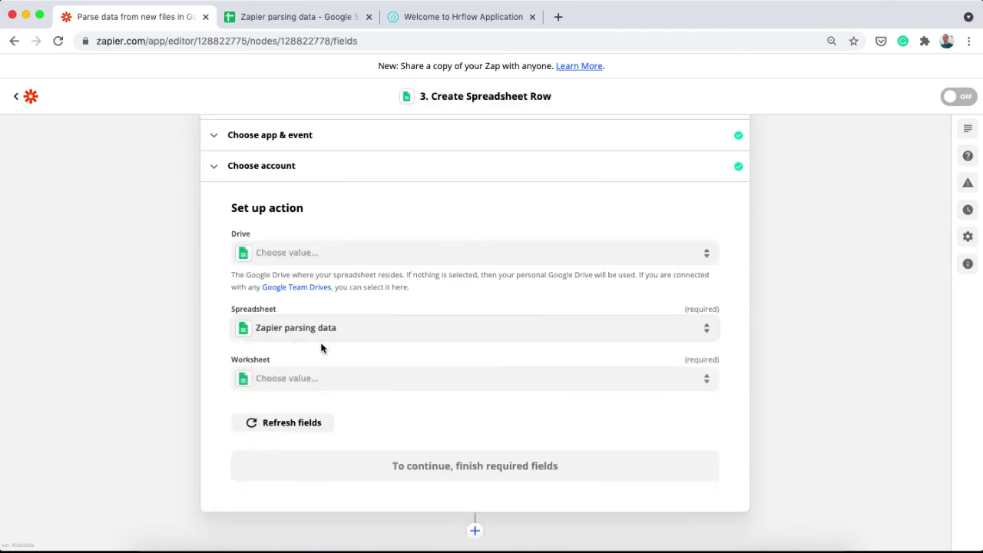
{"action": "left_click", "coordinate": [322, 372]}
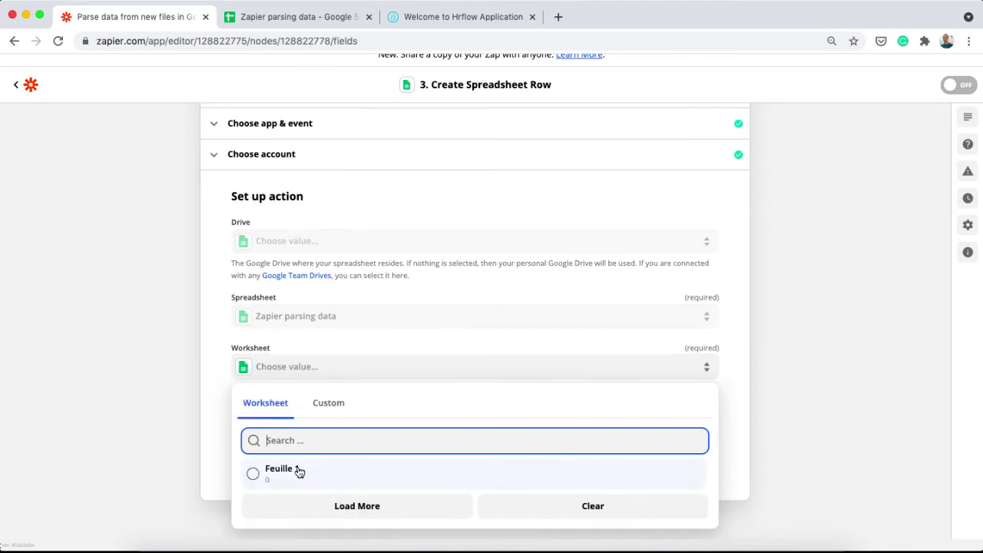
{"action": "left_click", "coordinate": [296, 470]}
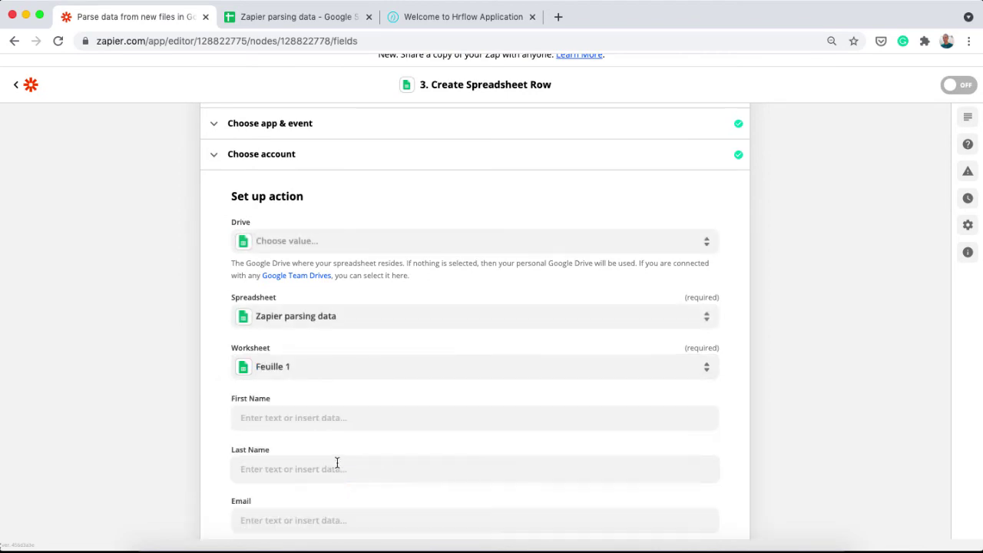
Map the First Name column to the HrFlow.ai parsed profile first name
{"action": "scroll", "coordinate": [335, 464], "scroll_direction": "down", "scroll_amount": 5}
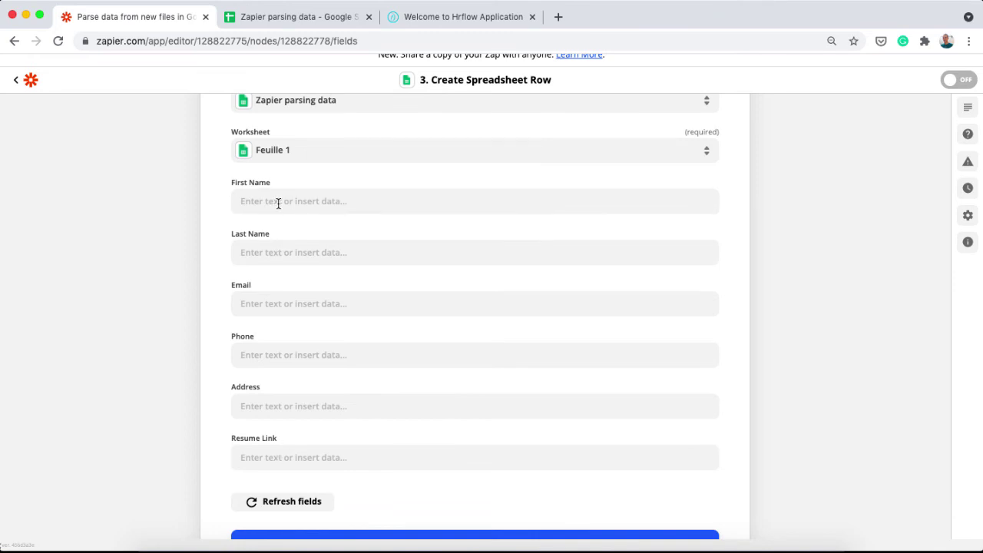
{"action": "scroll", "coordinate": [328, 239], "scroll_direction": "up", "scroll_amount": 1}
{"action": "left_click", "coordinate": [329, 245]}
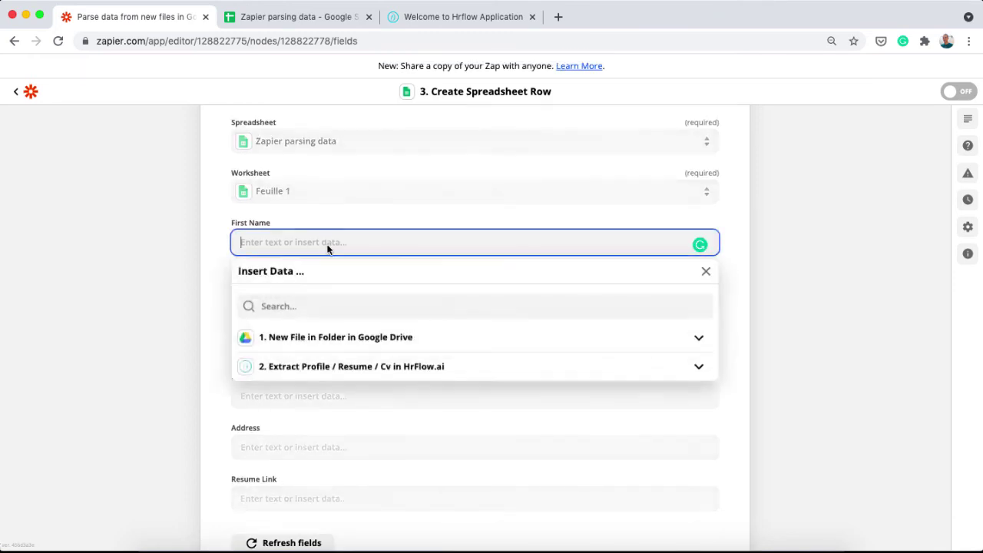
{"action": "left_click", "coordinate": [298, 369]}
{"action": "left_click", "coordinate": [307, 311]}
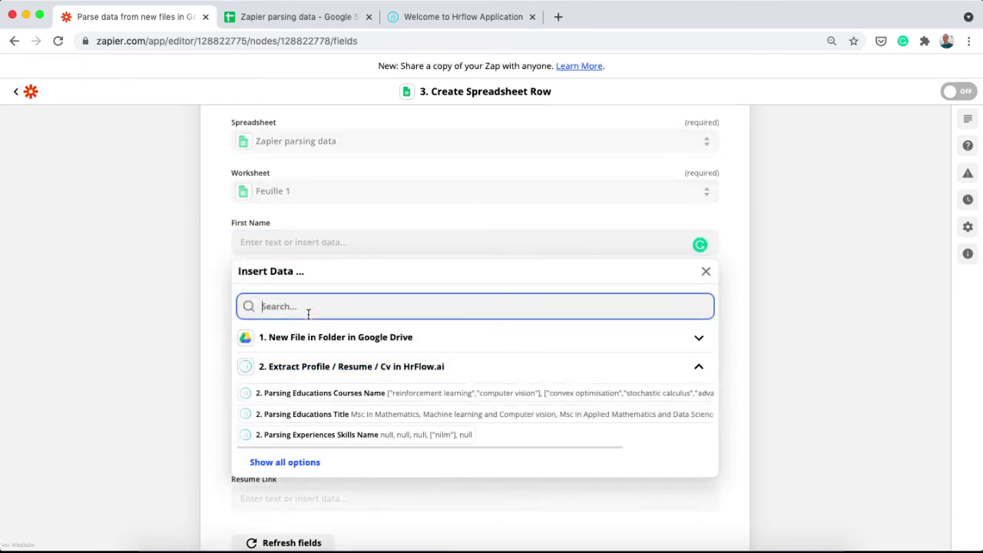
{"action": "type", "text": "profile first name"}
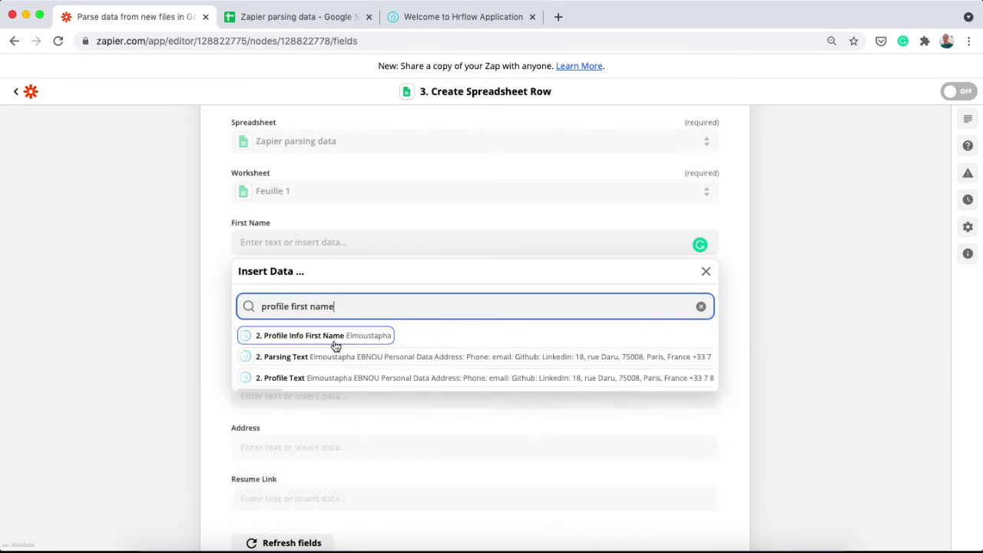
{"action": "left_click", "coordinate": [335, 346]}
{"action": "left_click", "coordinate": [187, 294]}
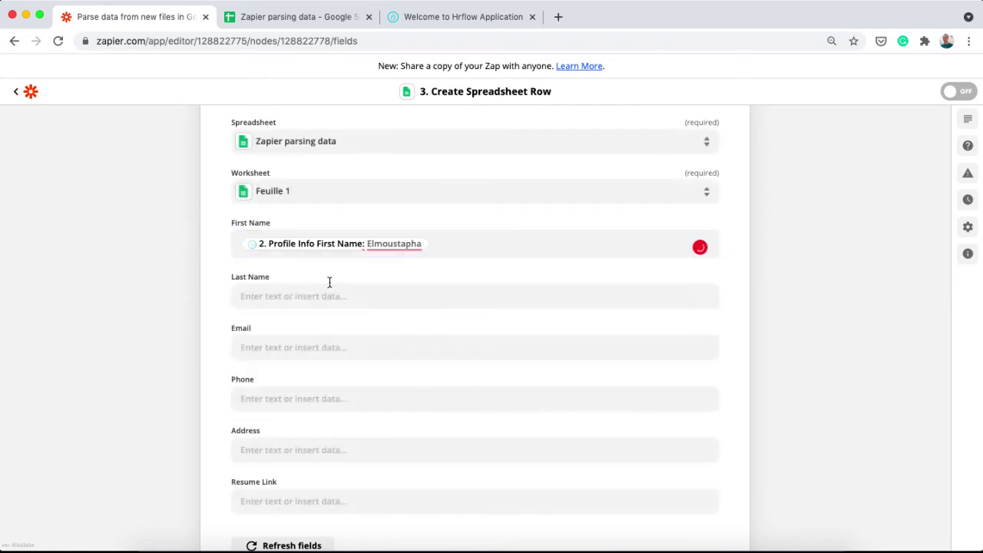
Map Last Name to the profile last name and Resume Link to the attachment public URL, then continue
{"action": "left_click", "coordinate": [310, 286]}
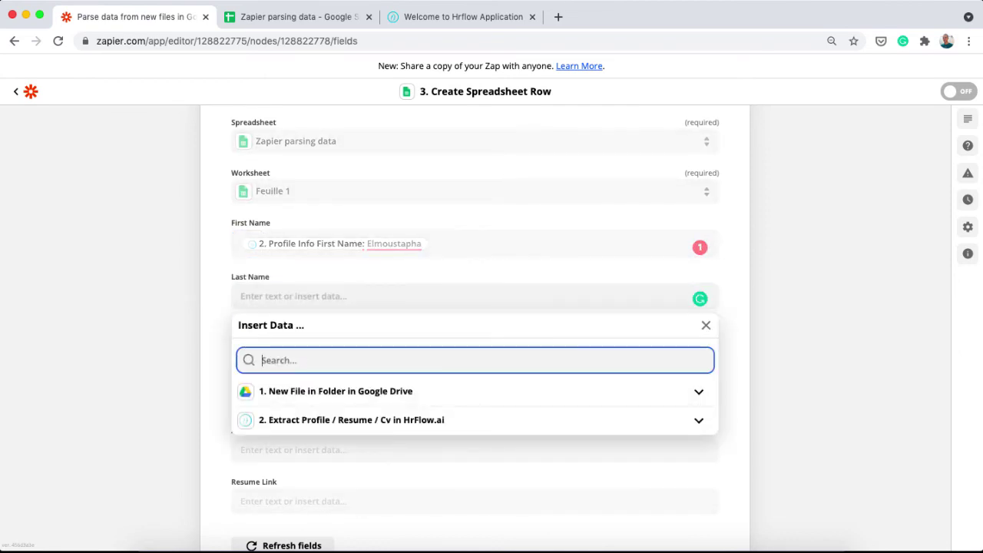
{"action": "type", "text": "profile last name"}
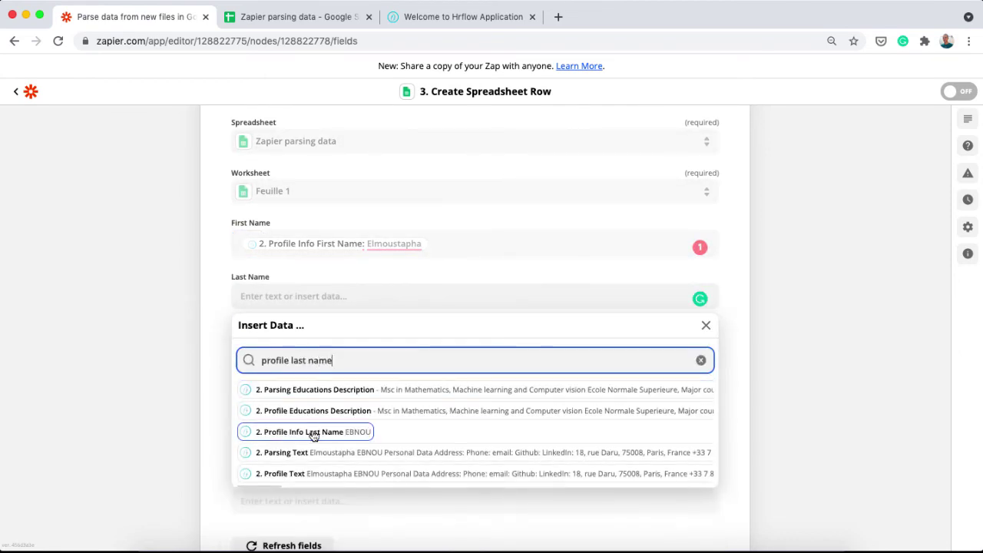
{"action": "left_click", "coordinate": [313, 434]}
{"action": "left_click", "coordinate": [198, 351]}
{"action": "scroll", "coordinate": [321, 364], "scroll_direction": "down", "scroll_amount": 2}
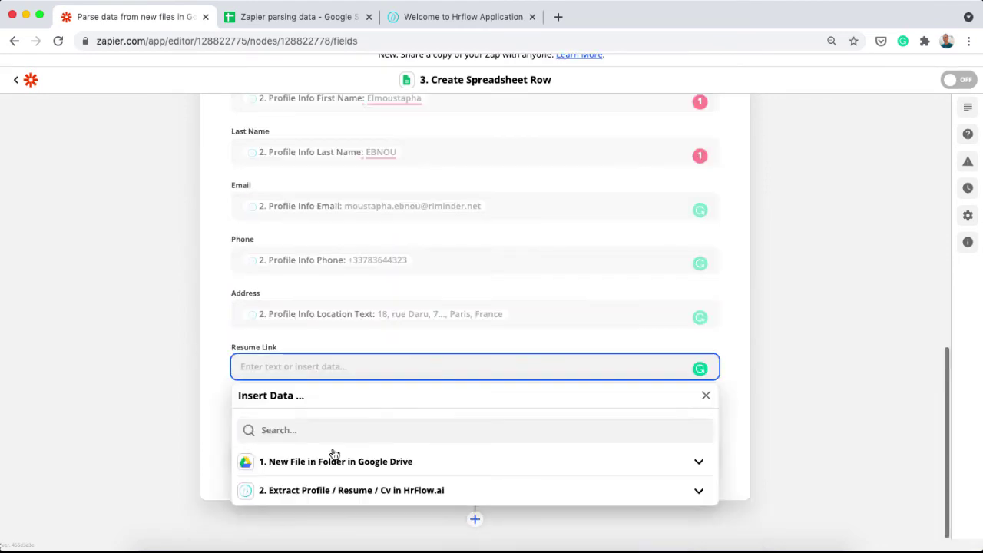
{"action": "left_click", "coordinate": [340, 432]}
{"action": "type", "text": "attachment "}
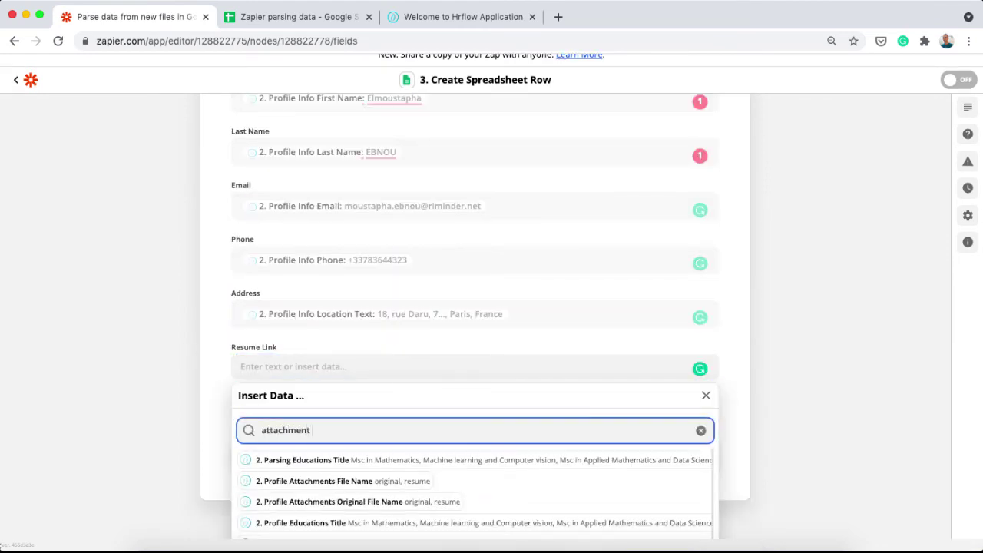
{"action": "type", "text": "public"}
{"action": "left_click", "coordinate": [346, 463]}
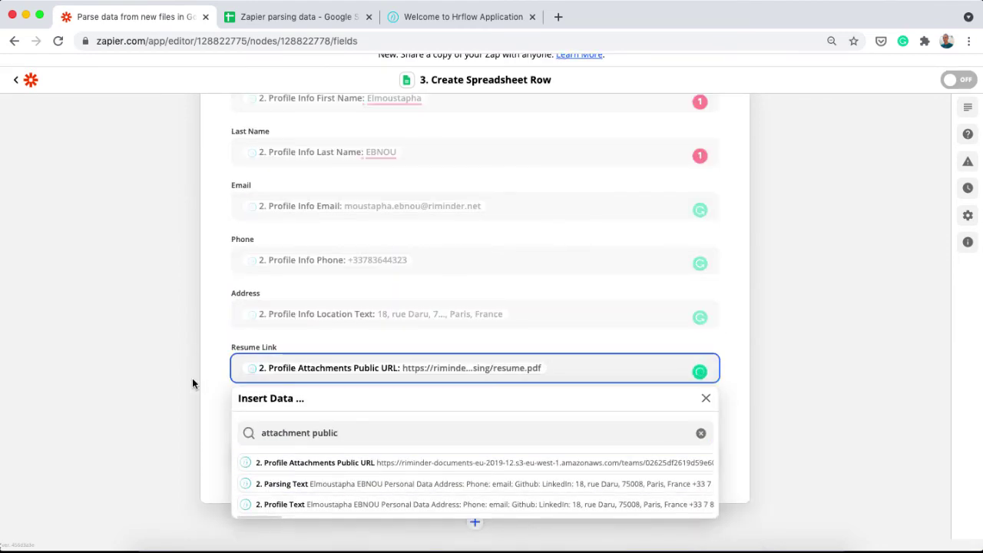
{"action": "left_click", "coordinate": [192, 383]}
{"action": "left_click", "coordinate": [460, 467]}
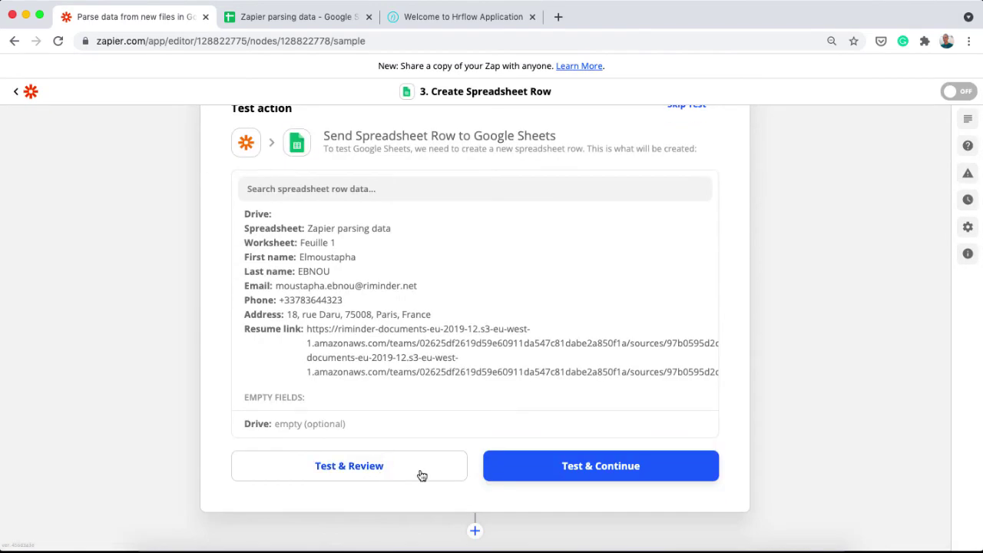
Send a test row to Google Sheets and view it in the Zapier parsing data spreadsheet
{"action": "left_click", "coordinate": [420, 474]}
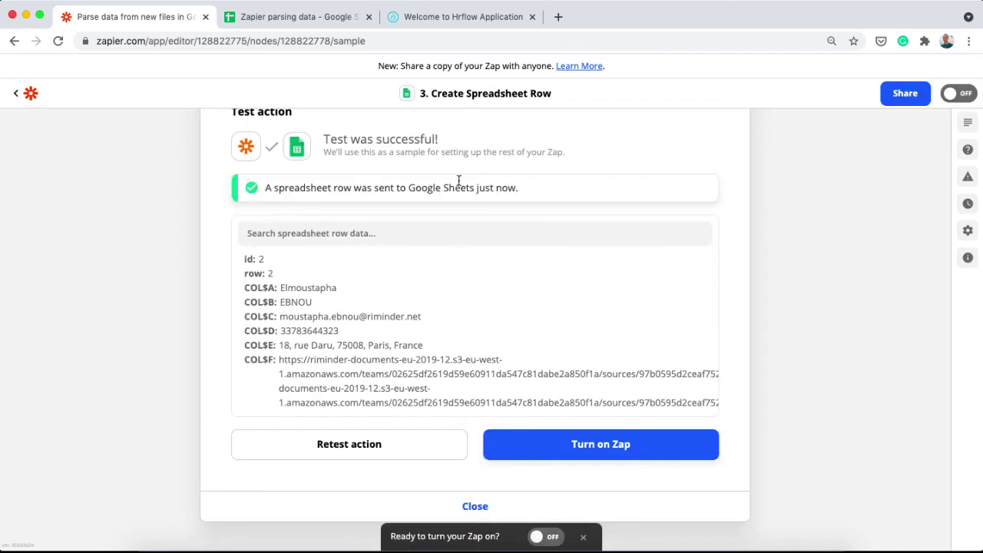
{"action": "left_click", "coordinate": [347, 23]}
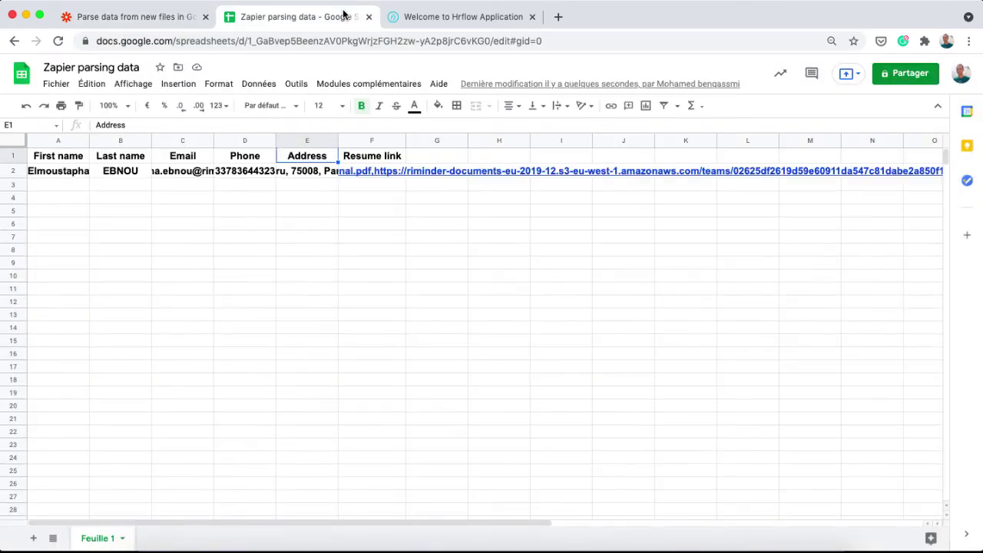
{"action": "left_click", "coordinate": [56, 176]}
{"action": "key", "text": "Right"}
{"action": "key", "text": "Right"}
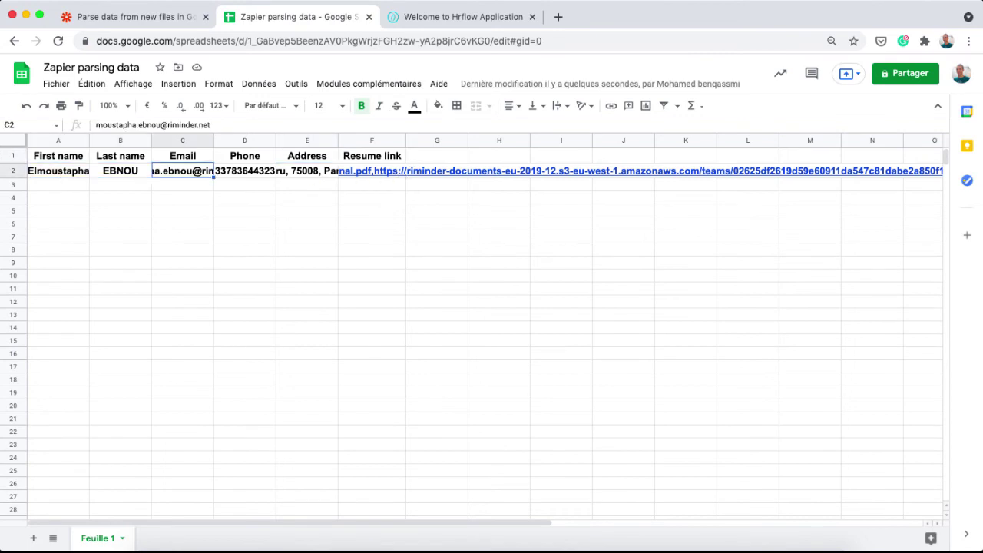
{"action": "key", "text": "Right"}
{"action": "key", "text": "Right"}
{"action": "key", "text": "Right"}
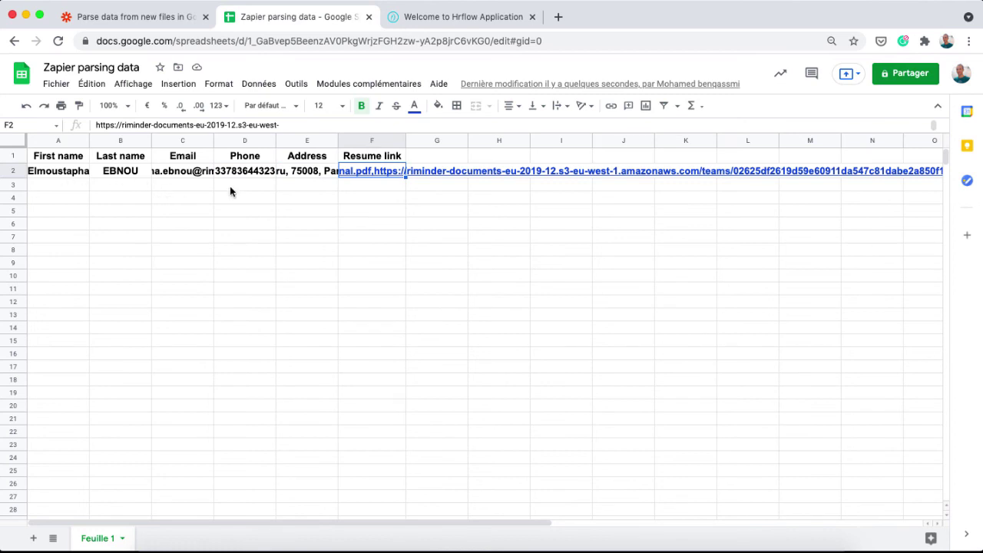
Back in the zap editor, close the test, turn the zap on, and browse HrFlow.ai workflows
{"action": "left_click", "coordinate": [181, 27]}
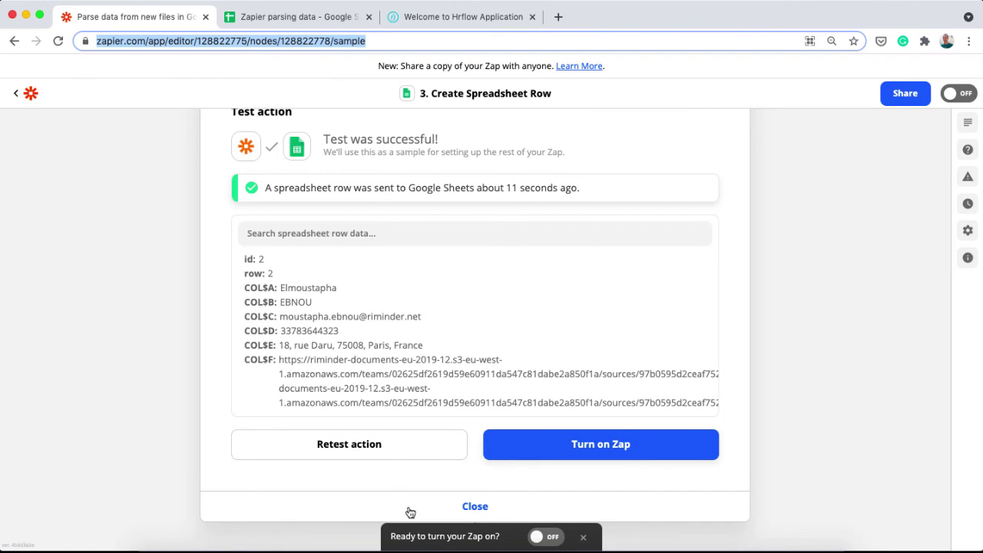
{"action": "left_click", "coordinate": [408, 505]}
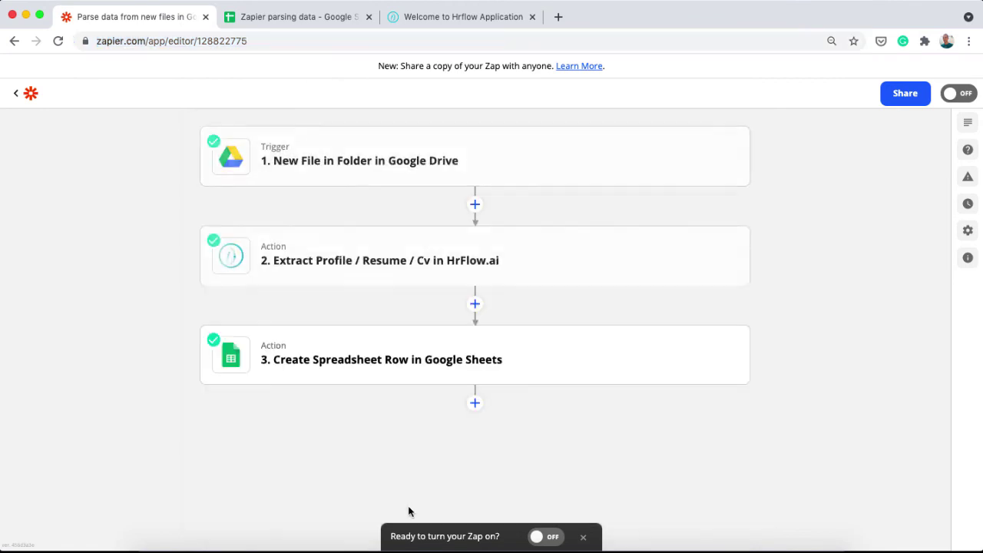
{"action": "left_click", "coordinate": [952, 100]}
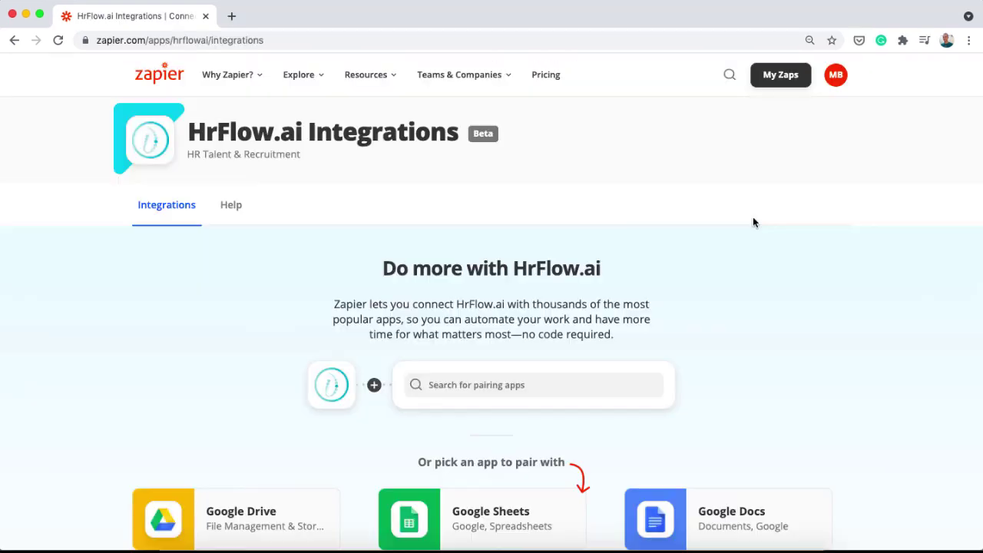
{"action": "scroll", "coordinate": [883, 301], "scroll_direction": "down", "scroll_amount": 8}
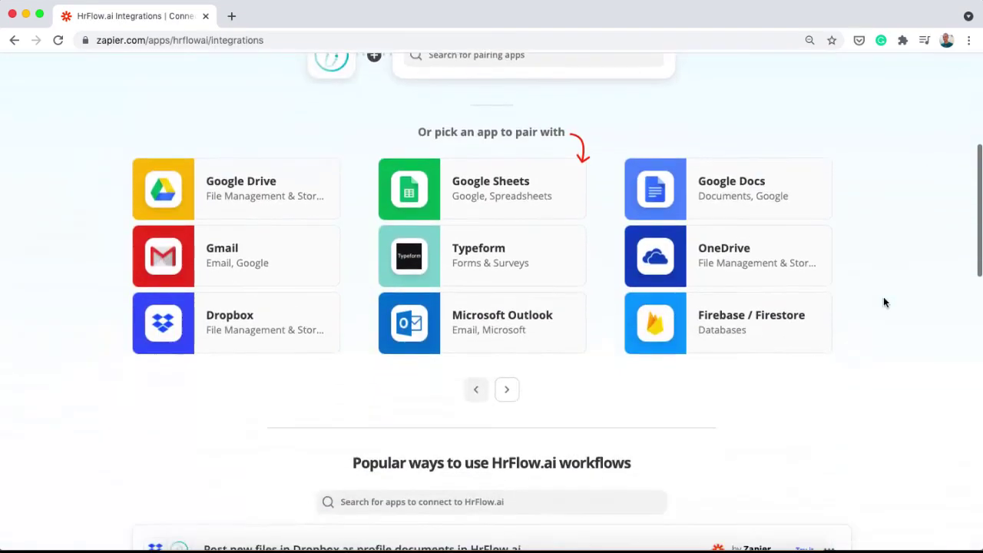
{"action": "scroll", "coordinate": [883, 301], "scroll_direction": "down", "scroll_amount": 2}
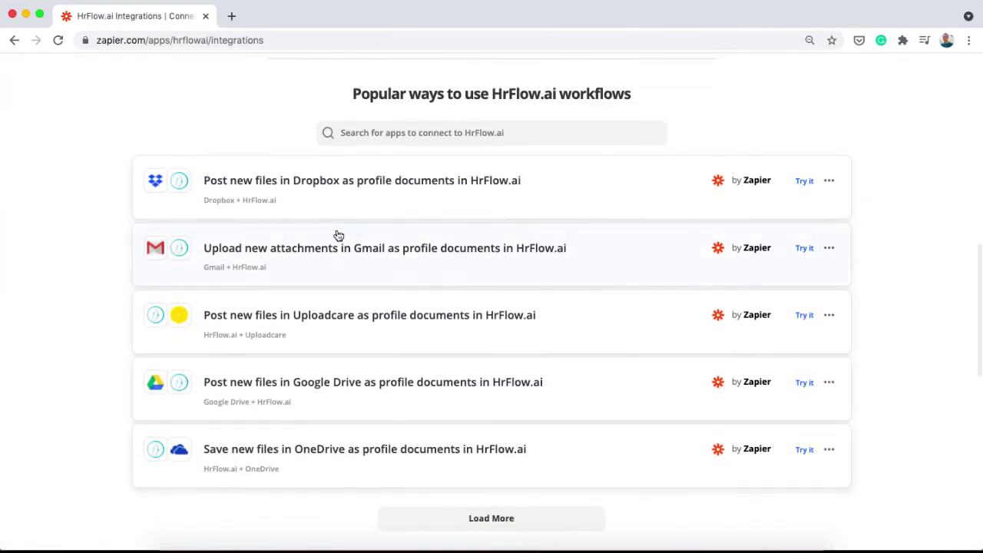